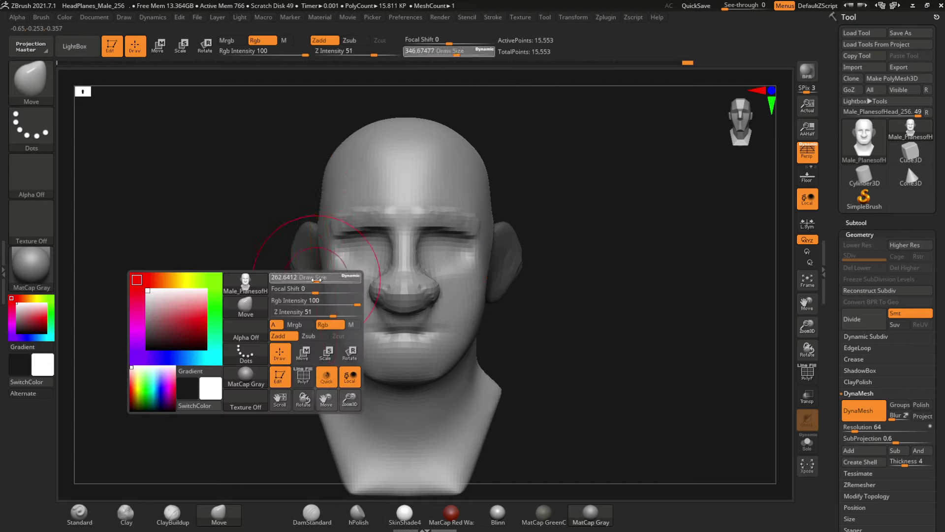
Build up the long muscles along the front, side and back of the neck with the ClayBuildup brush
drag(236, 187, 304, 221)
right_drag(322, 259, 266, 274)
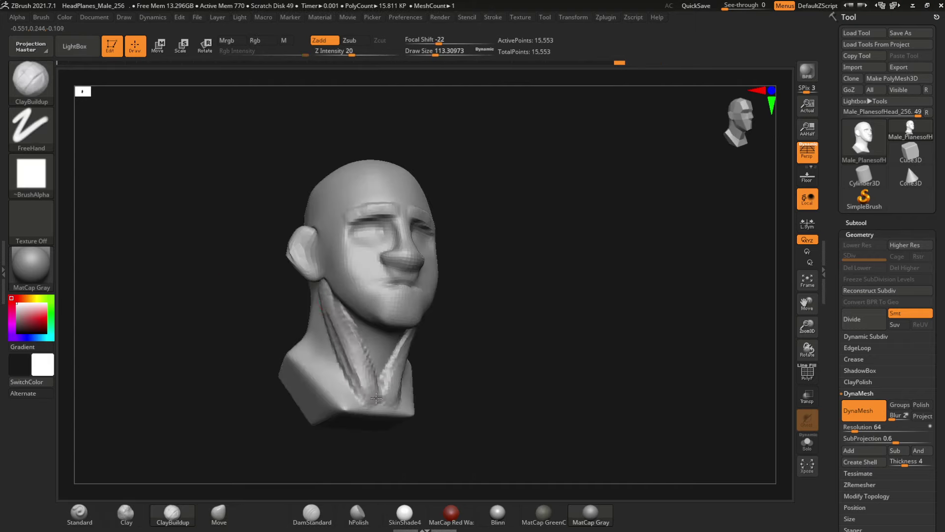
mouse_move(275, 315)
right_down()
mouse_move(272, 331)
mouse_move(309, 293)
right_up()
right_drag(343, 351, 342, 375)
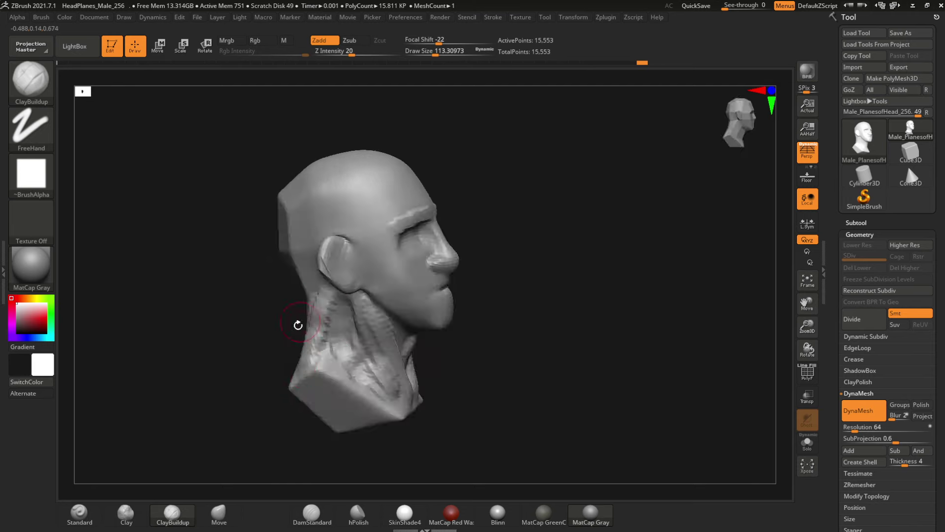
mouse_move(297, 323)
right_down()
mouse_move(321, 498)
mouse_move(377, 339)
right_up()
Undo the last neck stroke, return to the ClayBuildup brush and smooth the clay at the base of the throat
key(ctrl+z)
key(b)
key(c)
key(b)
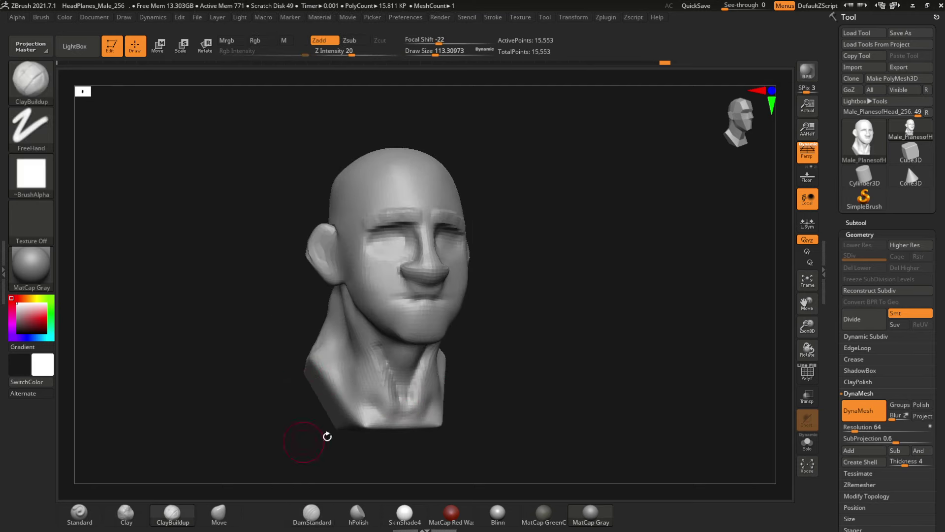
shift+drag(379, 418, 361, 428)
right_drag(361, 428, 312, 425)
Carve the creases around the collarbones and neck muscles with the DamStandard brush and smooth them
key(b)
key(d)
key(s)
drag(400, 397, 365, 387)
right_drag(276, 344, 319, 344)
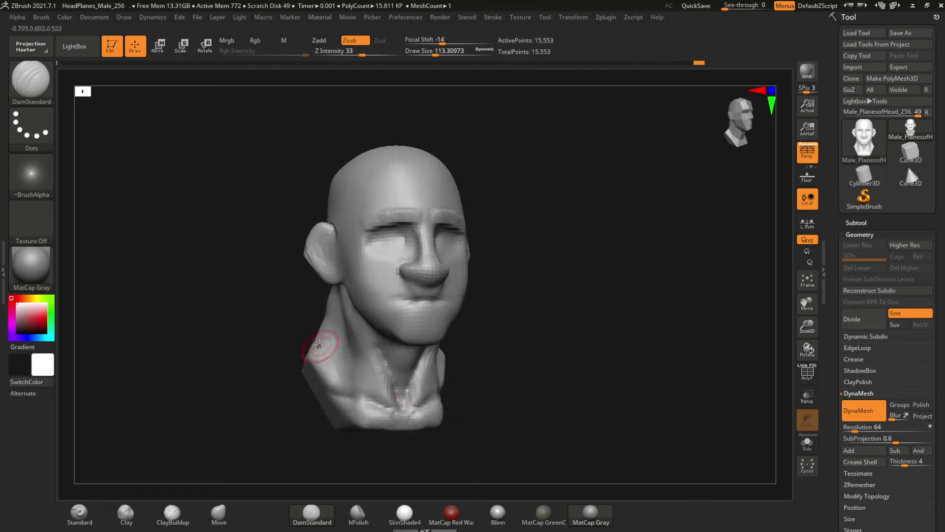
drag(379, 408, 344, 349)
shift+drag(347, 384, 369, 403)
mouse_move(304, 313)
shift+right_down()
mouse_move(270, 310)
mouse_move(276, 231)
shift+right_up()
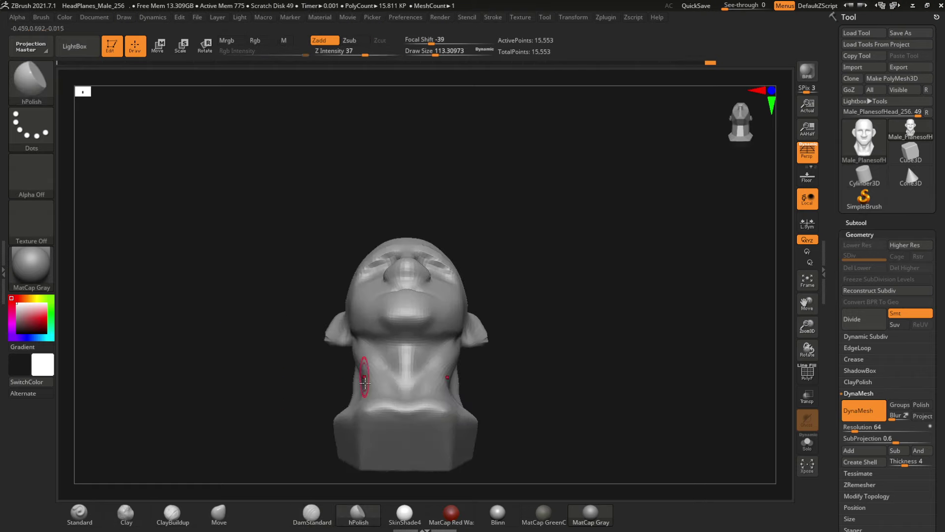
Flatten the side and back of the neck with the hPolish brush, enlarged to a draw size of about 206
key(b)
key(h)
key(p)
mouse_move(376, 421)
right_down()
mouse_move(306, 390)
mouse_move(287, 224)
right_up()
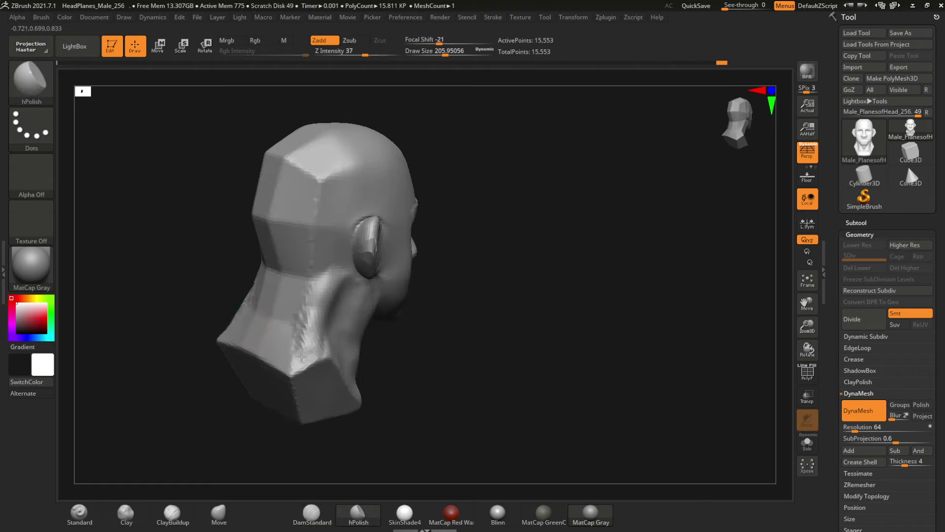
key(shift)
right_drag(333, 135, 202, 224)
Push in the area under the jaw in profile view with the Move brush
click(216, 514)
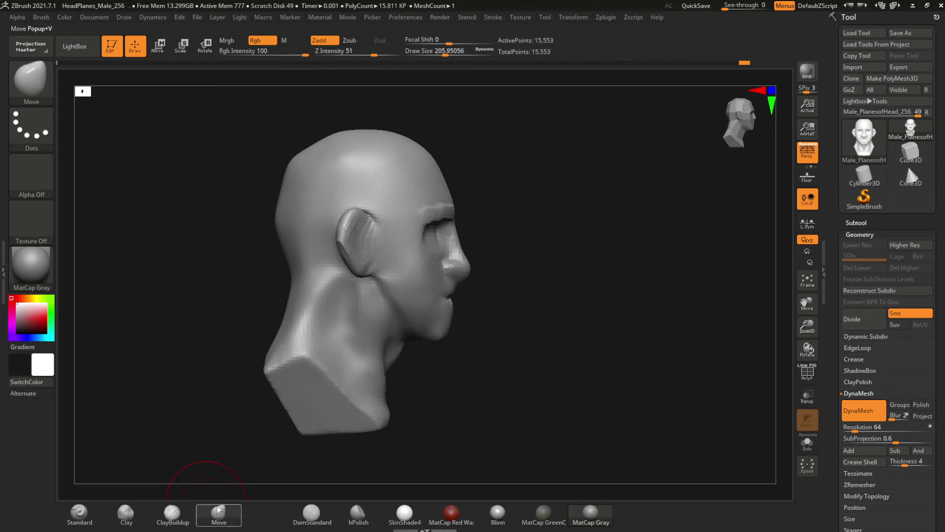
drag(394, 315, 375, 299)
key(space)
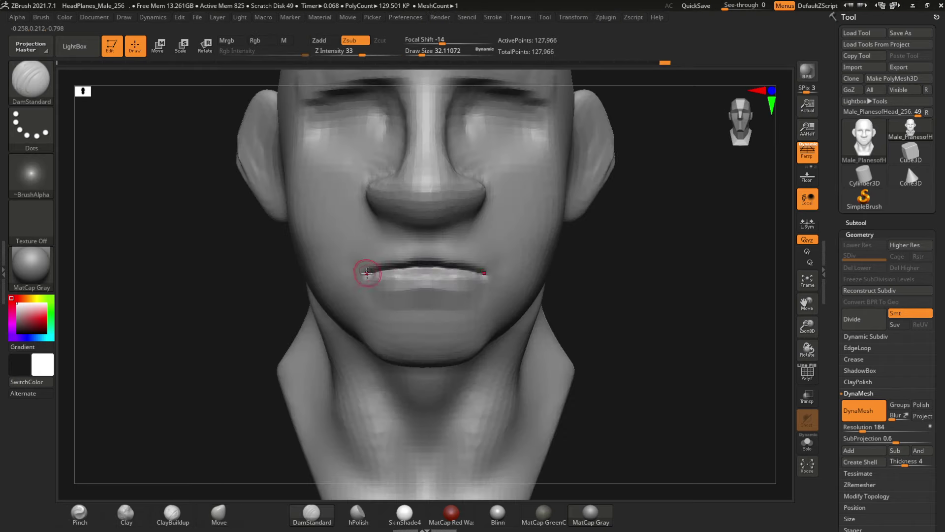
Carve the line between the lips with the DamStandard brush, try smoothing the lower lip and undo the last stroke
drag(367, 273, 419, 266)
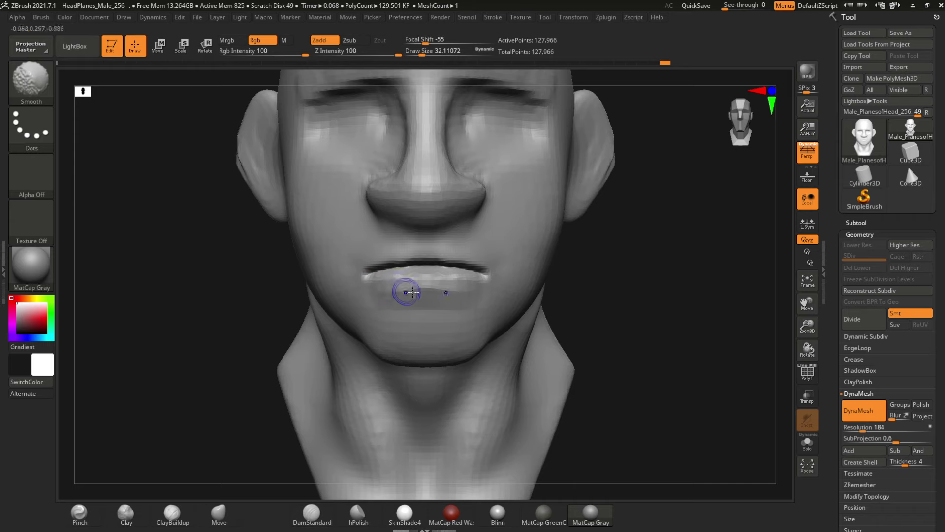
mouse_move(391, 302)
mouse_down()
mouse_move(424, 308)
mouse_move(382, 300)
mouse_move(383, 283)
mouse_move(369, 275)
mouse_move(408, 279)
mouse_up()
key(ctrl+z)
Choose the Pinch brush and switch from it to the hPolish brush
key(b)
key(p)
key(i)
click(358, 515)
key(space)
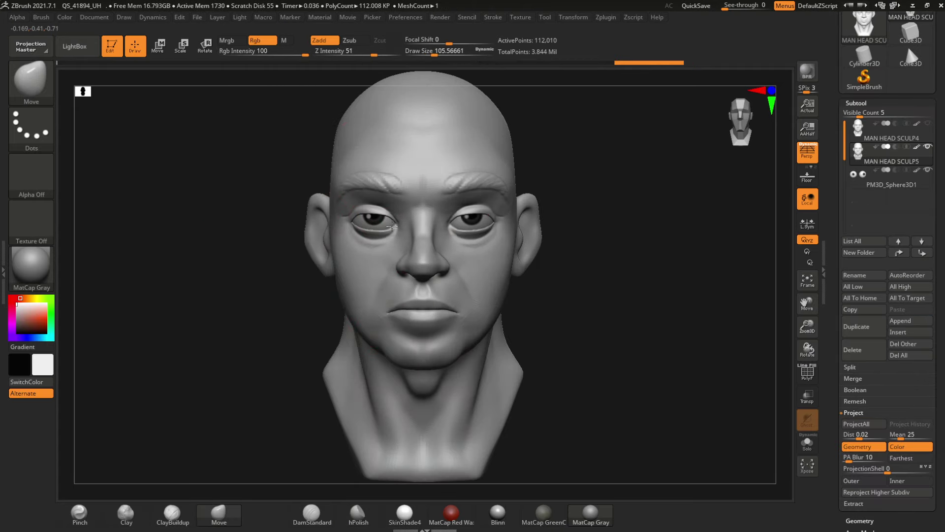
Lower the brows toward the eyes with the Move brush
key(space)
drag(377, 191, 370, 230)
key(space)
Pull the ears outward with the Move brush and set its draw size to about 175
key(space)
mouse_move(310, 198)
mouse_down()
mouse_move(301, 194)
mouse_move(300, 215)
mouse_up()
drag(315, 254, 310, 253)
key(space)
drag(402, 363, 410, 364)
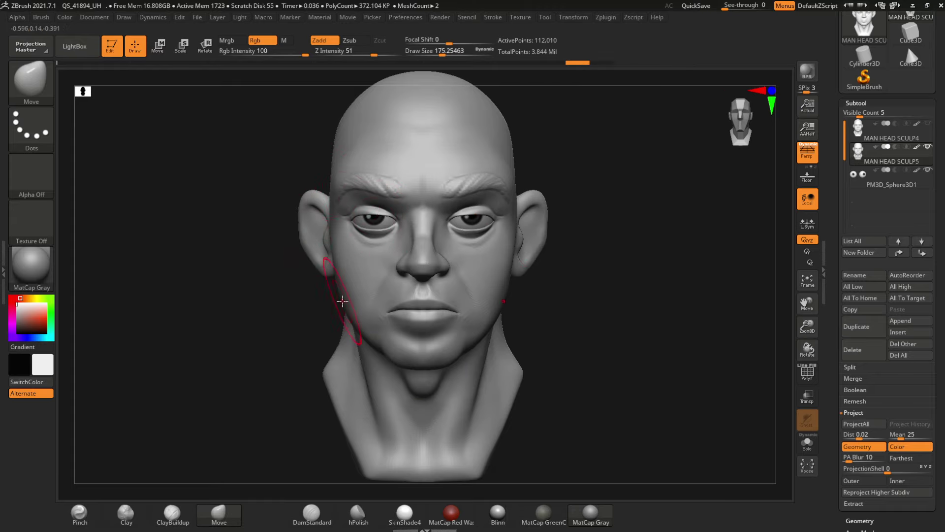
Step backward and forward through the edit history to compare the versions of the face shape
key(ctrl+z)
key(ctrl+z)
key(ctrl+z)
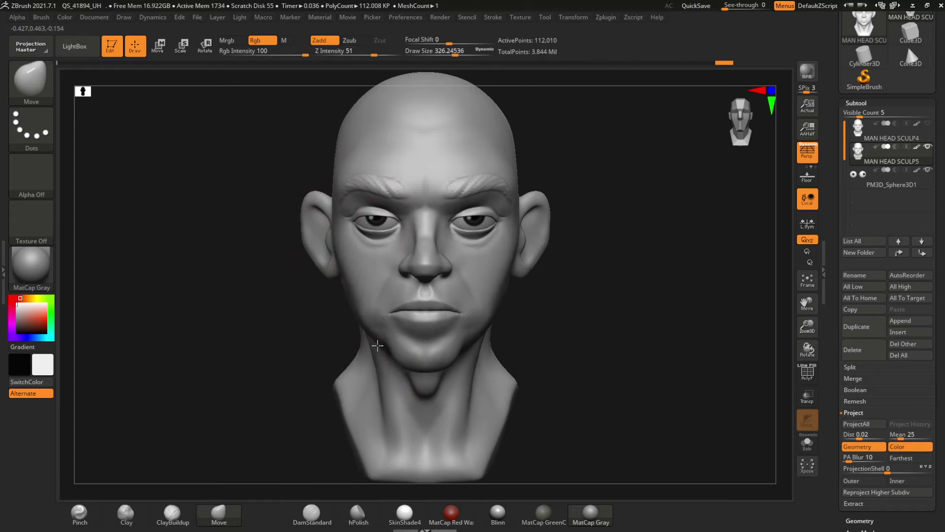
key(ctrl+shift+z)
key(ctrl+shift+z)
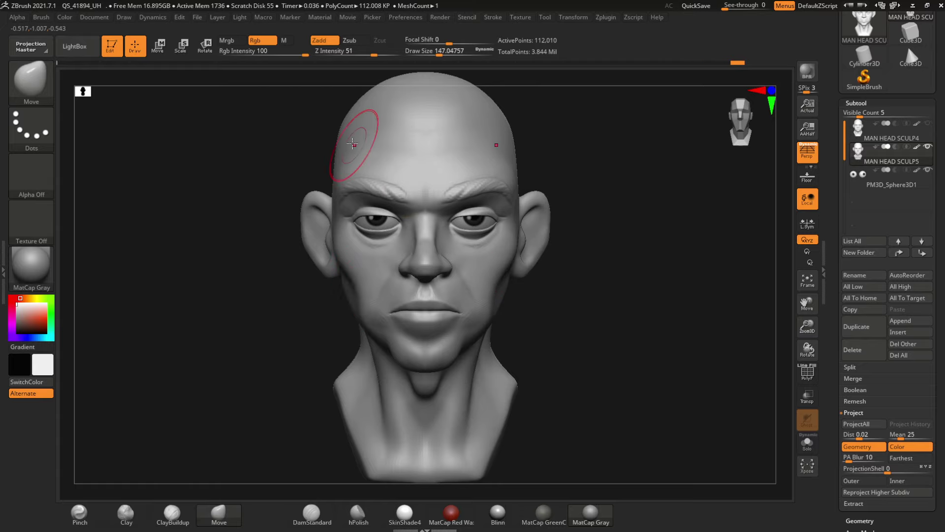
key(ctrl+z)
key(ctrl+z)
key(ctrl+z)
key(ctrl+z)
key(ctrl+z)
key(ctrl+z)
key(ctrl+shift+z)
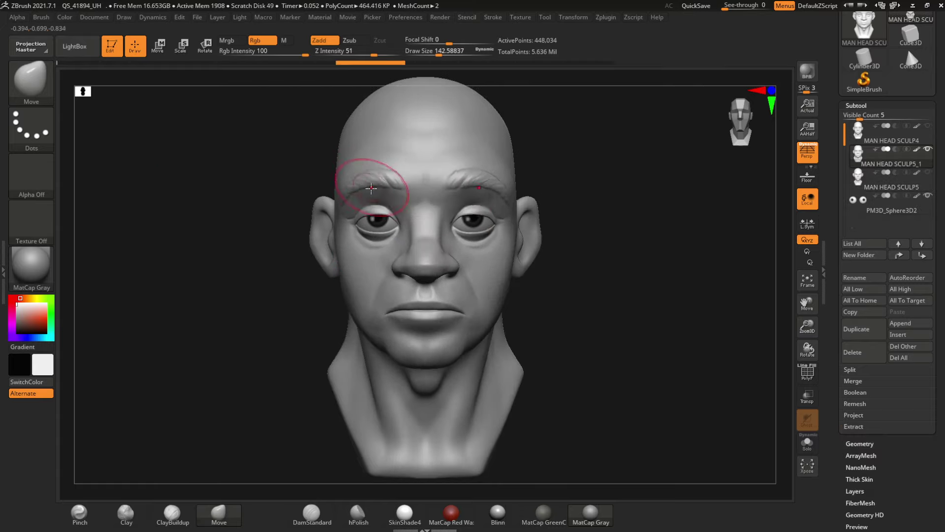
Raise the mouth corners into a slight smile and lift the nostrils with the Move brush, reduced to about 71
key(space)
drag(369, 236, 364, 236)
key(space)
drag(422, 299, 418, 299)
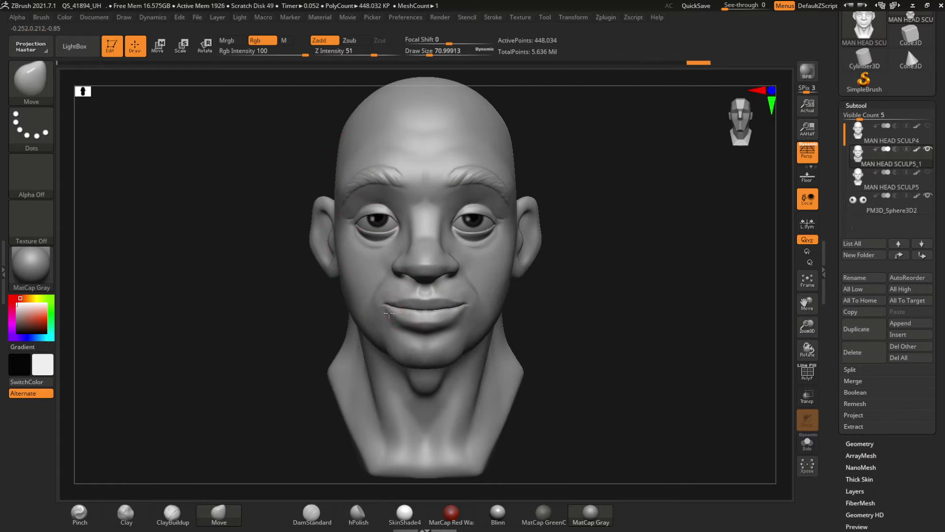
drag(396, 262, 399, 257)
Pull the ears outward with the Move brush enlarged to a draw size of about 170
key(space)
drag(369, 221, 375, 221)
drag(311, 221, 298, 220)
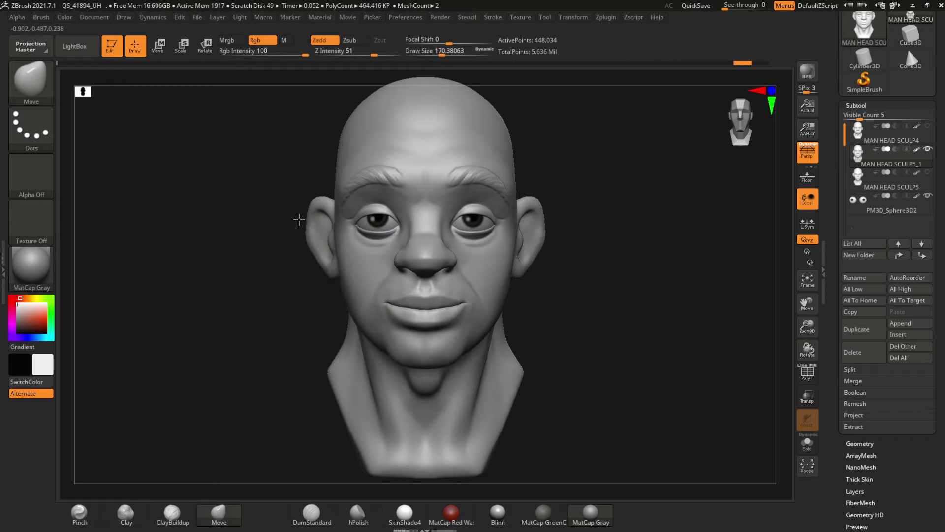
key(space)
drag(311, 237, 304, 237)
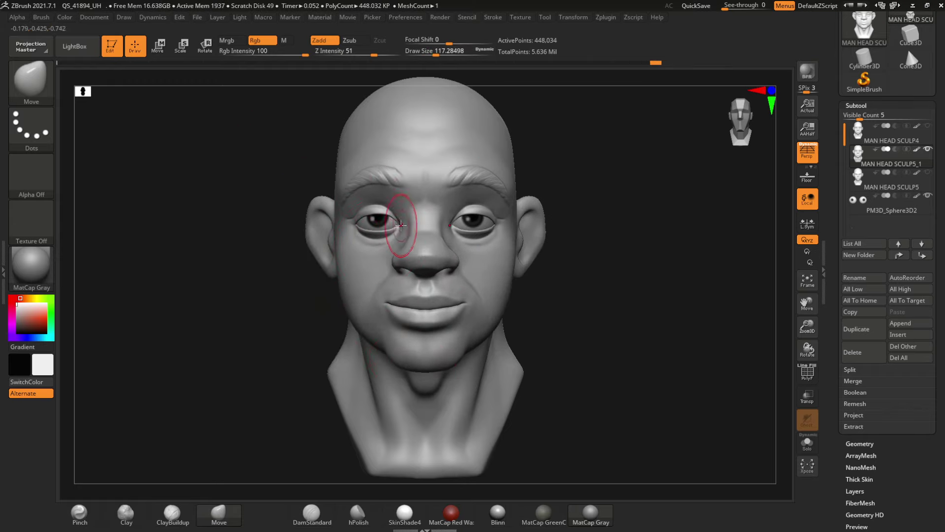
Set the Move brush's draw size to about 125 and push the lower cheeks and jaw outward in front view
key(space)
drag(280, 246, 287, 247)
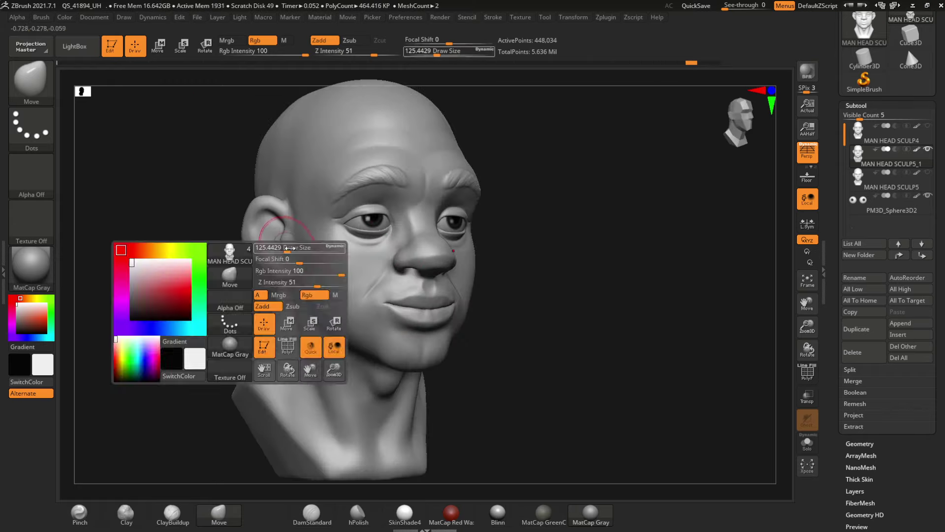
key(space)
shift+drag(261, 179, 204, 177)
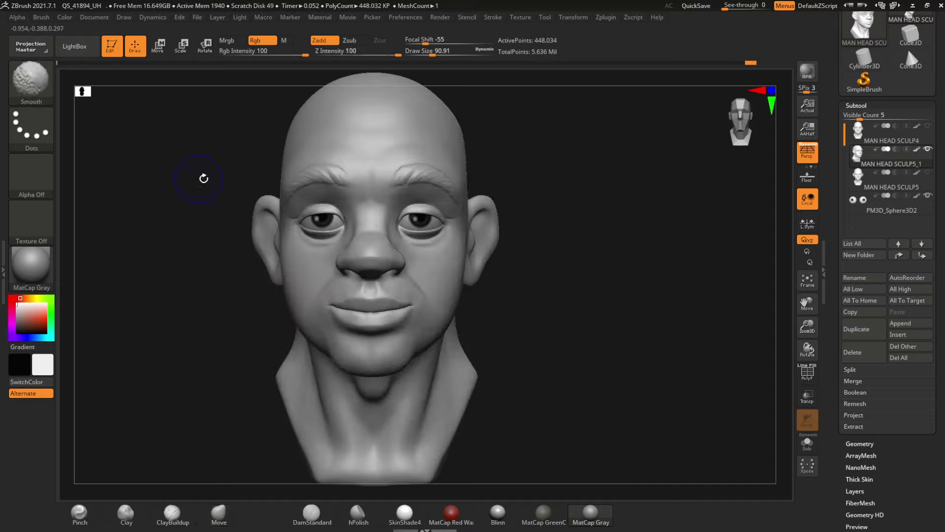
drag(332, 341, 311, 341)
alt+drag(211, 280, 177, 150)
Set the Move brush's draw size to about 109 and compare the face by redoing and undoing the last edit
key(space)
drag(361, 275, 355, 274)
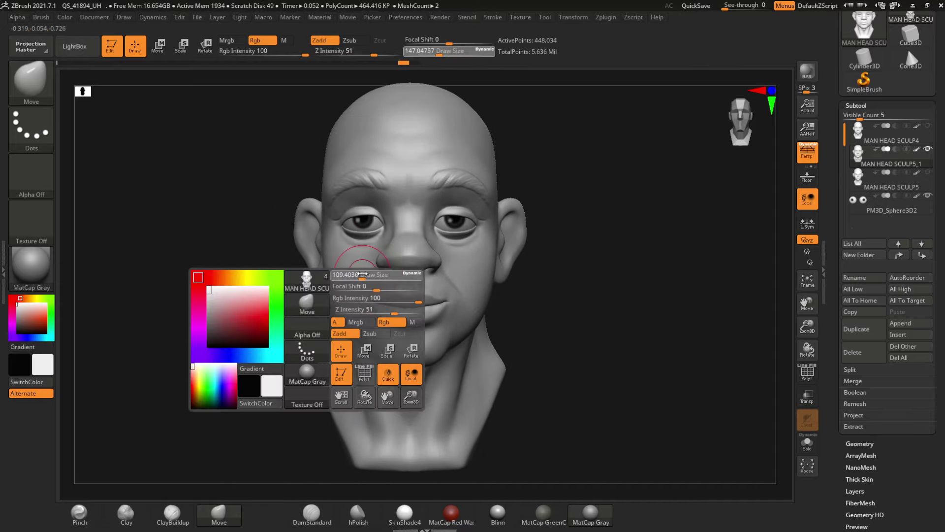
key(ctrl+shift+z)
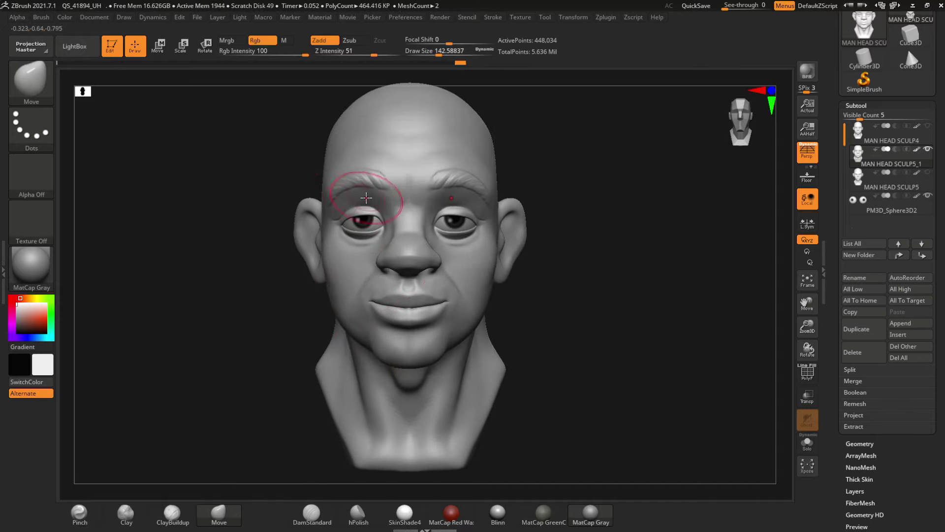
key(ctrl+z)
drag(542, 256, 418, 256)
mouse_move(168, 256)
mouse_down()
mouse_move(197, 256)
mouse_move(173, 302)
mouse_up()
Enlarge the Move brush to about 251, push the cheeks inward and lower the outer eyelids
key(space)
drag(365, 262, 374, 262)
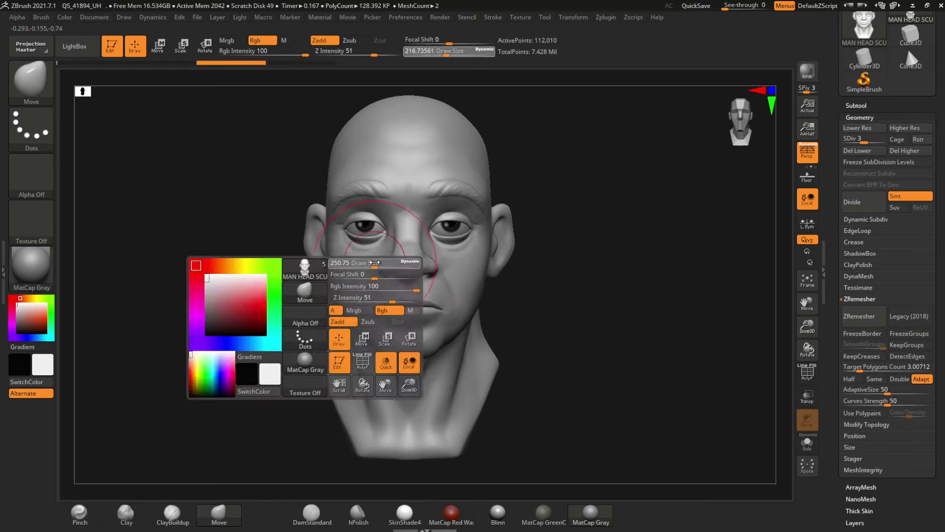
drag(340, 295, 350, 295)
drag(371, 220, 355, 230)
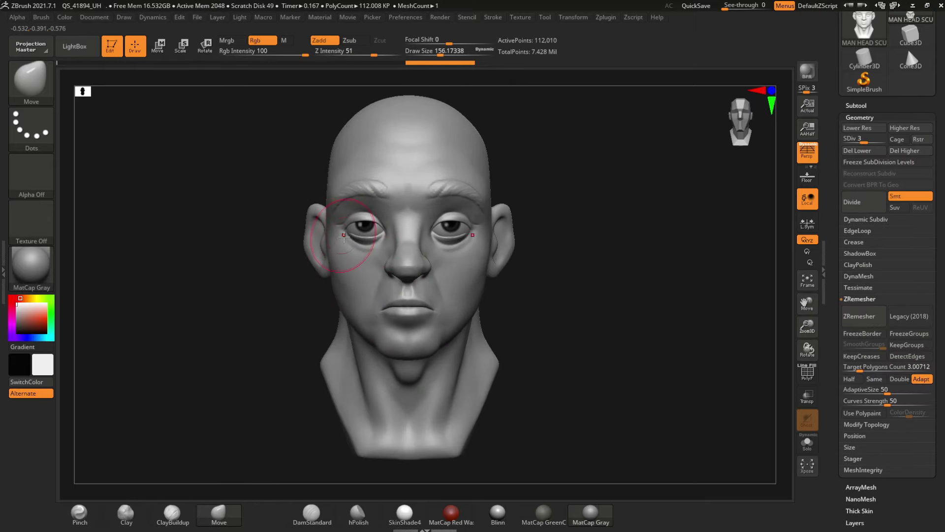
Hollow the cheeks, lower the inner brows and widen the mouth with the Move brush for a stern expression
drag(340, 290, 363, 315)
mouse_move(369, 199)
mouse_down()
mouse_move(373, 183)
mouse_move(381, 199)
mouse_move(358, 220)
mouse_up()
key(space)
drag(347, 283, 338, 282)
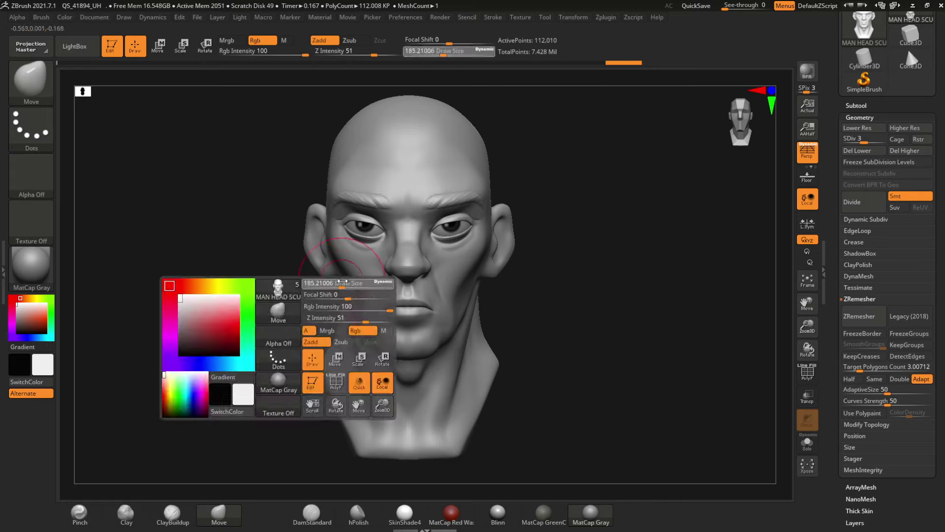
drag(383, 307, 374, 309)
Reduce the Move brush's draw size to about 113 and redo the last edits of the stern face
key(space)
drag(315, 212, 308, 212)
key(ctrl+shift+z)
key(ctrl+shift+z)
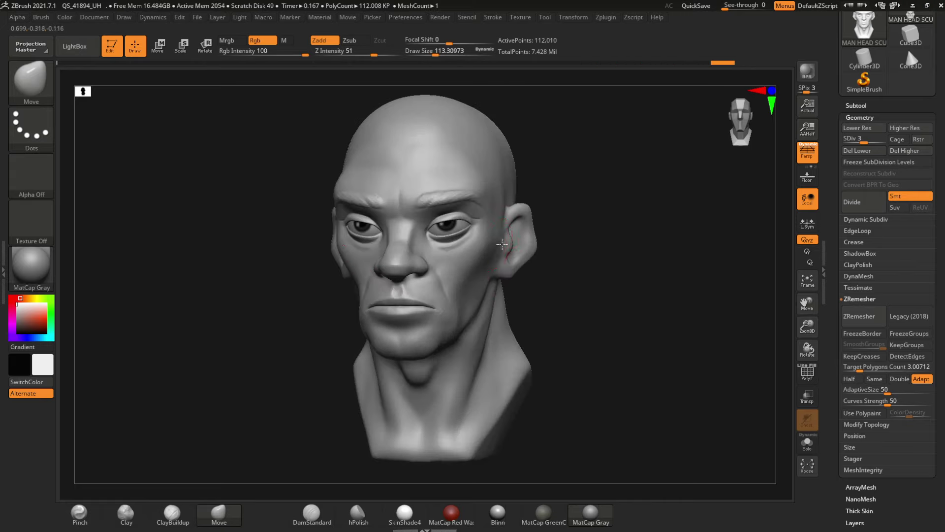
key(ctrl+shift+z)
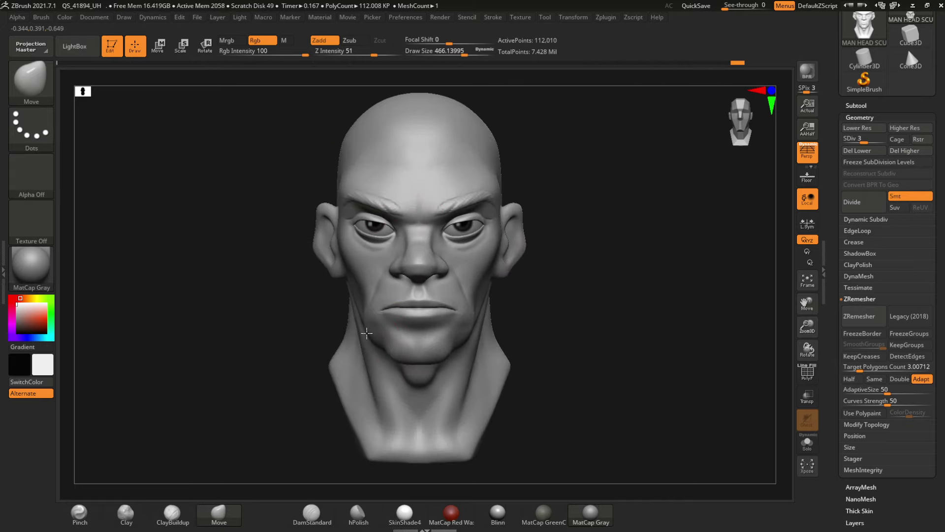
Widen the jaw and pull the ears outward with the Move brush, then set its draw size to about 125
drag(366, 333, 347, 310)
key(space)
mouse_move(340, 226)
mouse_down()
mouse_move(317, 226)
mouse_move(315, 209)
mouse_up()
key(space)
drag(387, 222, 372, 221)
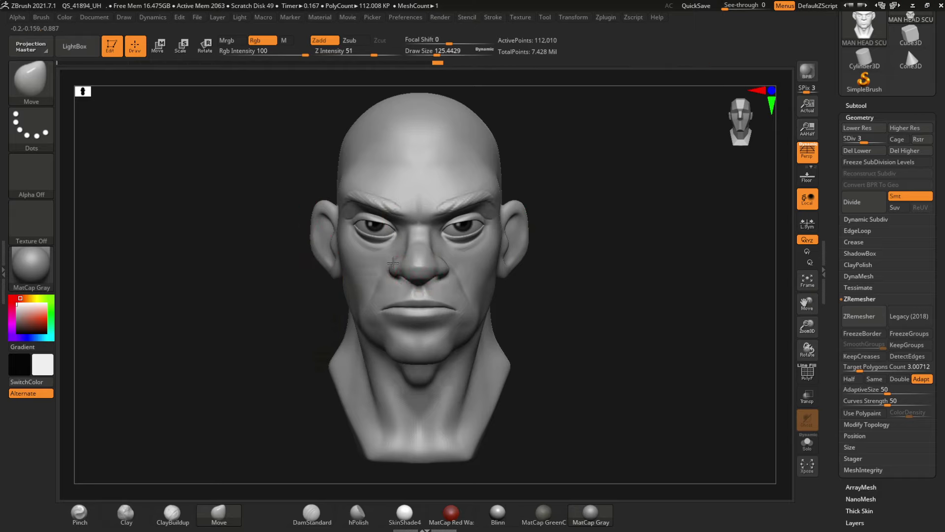
Raise the head's subdivision level to 4, then select the neutral-faced head subtool and duplicate it
mouse_move(864, 140)
mouse_down()
mouse_move(886, 140)
mouse_move(845, 141)
mouse_move(873, 140)
mouse_up()
click(856, 105)
click(867, 162)
click(853, 329)
click(860, 444)
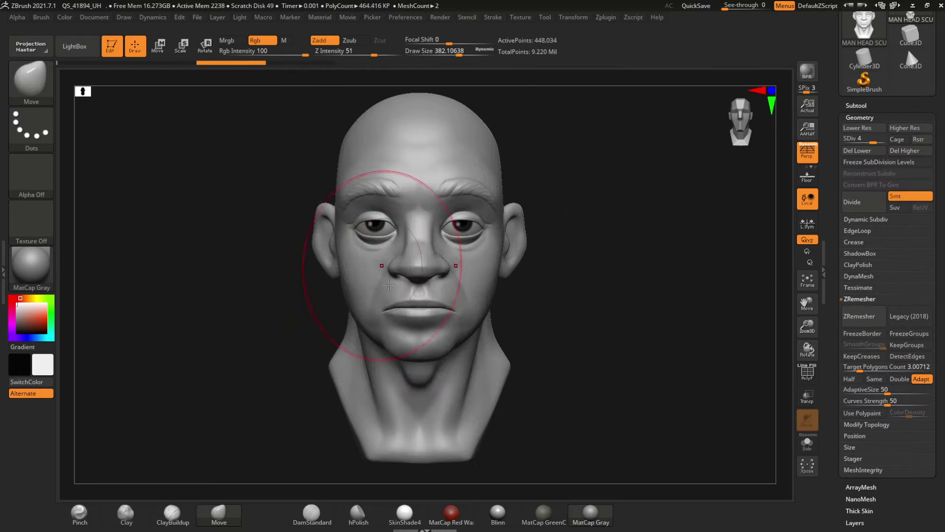
Pull the nose and mouth downward with a large Move brush and adjust the area around the eyes
drag(389, 284, 388, 300)
key(space)
mouse_move(388, 228)
mouse_down()
mouse_move(367, 228)
mouse_move(370, 189)
mouse_up()
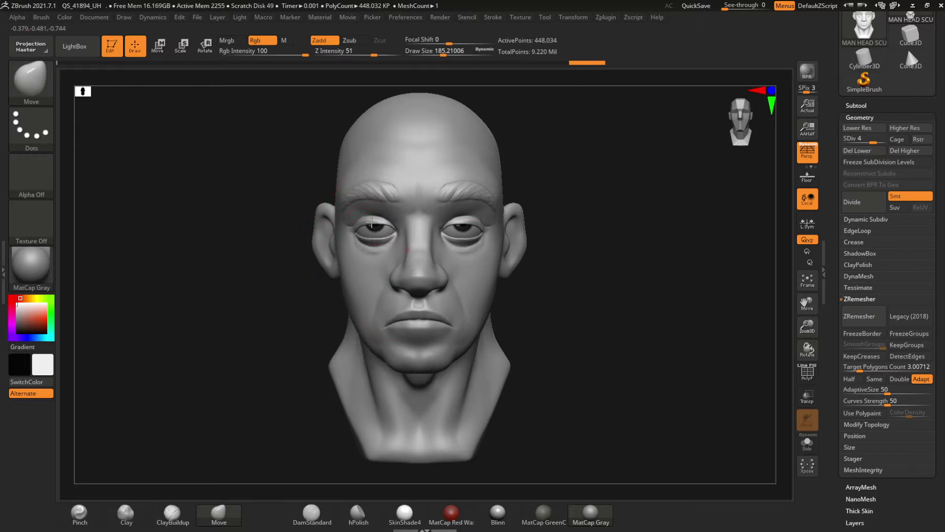
Redo the reshaping edits on the longer face step by step
key(ctrl+shift+z)
key(ctrl+shift+z)
key(ctrl+shift+z)
key(ctrl+shift+z)
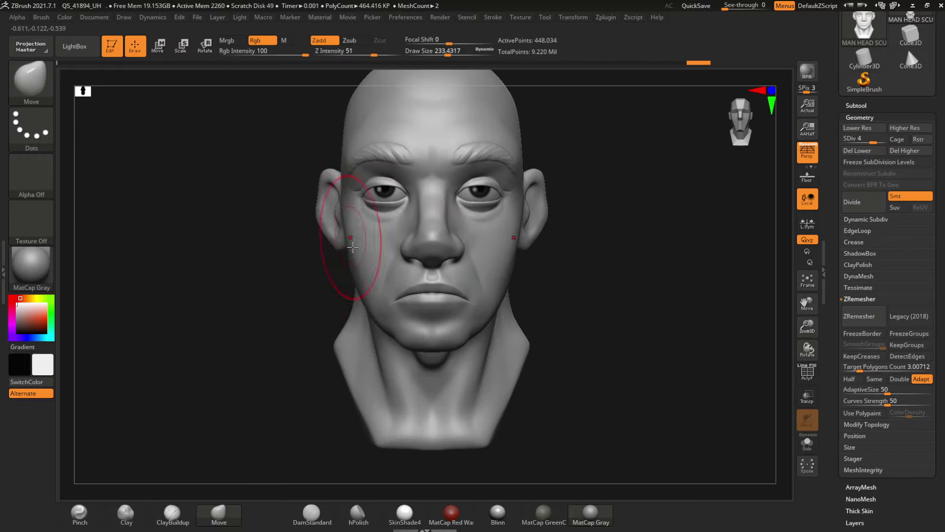
key(ctrl+shift+z)
key(ctrl+shift+z)
key(ctrl+shift+z)
key(ctrl+shift+z)
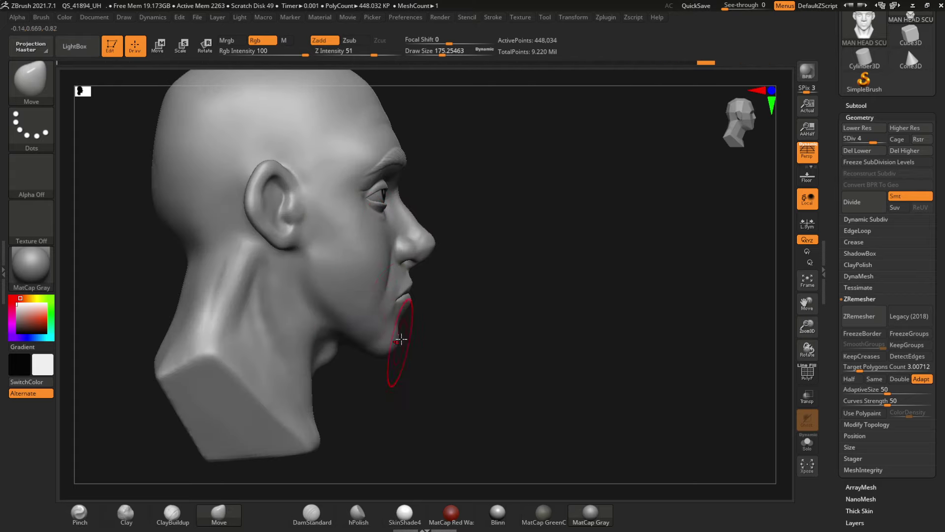
Undo the last several shape edits on the sad-looking head and redo them to compare the versions
key(ctrl+z)
key(ctrl+z)
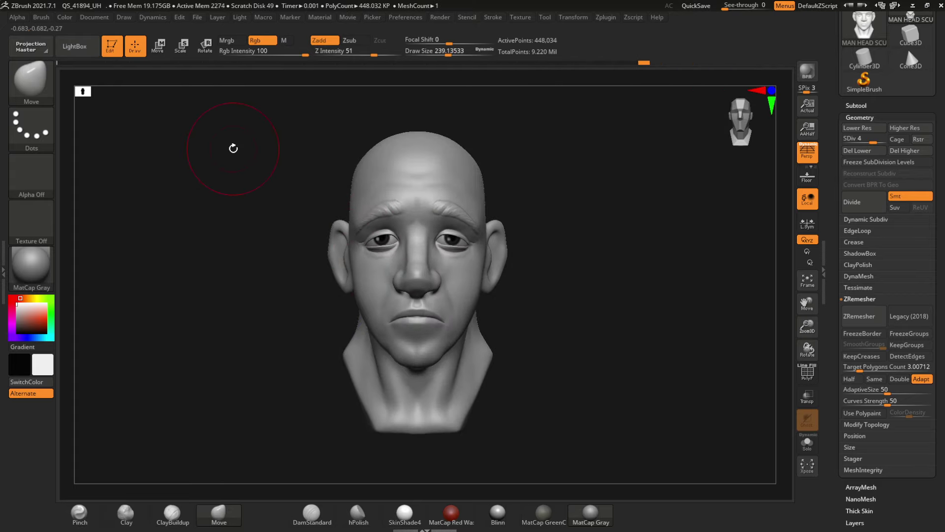
key(ctrl+z)
key(ctrl+z)
key(ctrl+z)
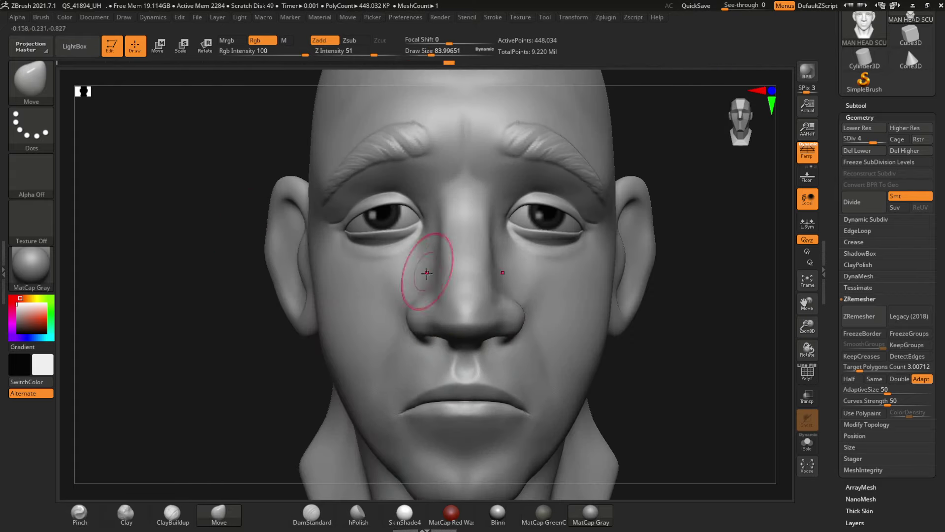
key(ctrl+shift+z)
key(ctrl+shift+z)
key(ctrl+shift+z)
key(ctrl+shift+z)
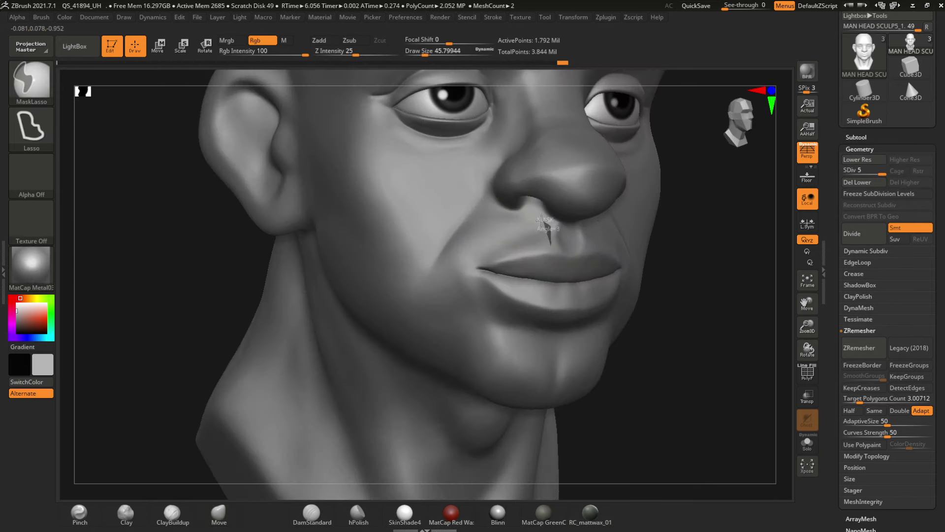
Clear the beard mask from the lips and from the two areas beside the soul patch below the lower lip
mouse_move(541, 221)
mouse_down()
mouse_move(424, 300)
mouse_move(322, 251)
mouse_move(310, 148)
mouse_move(482, 389)
mouse_move(563, 333)
mouse_up()
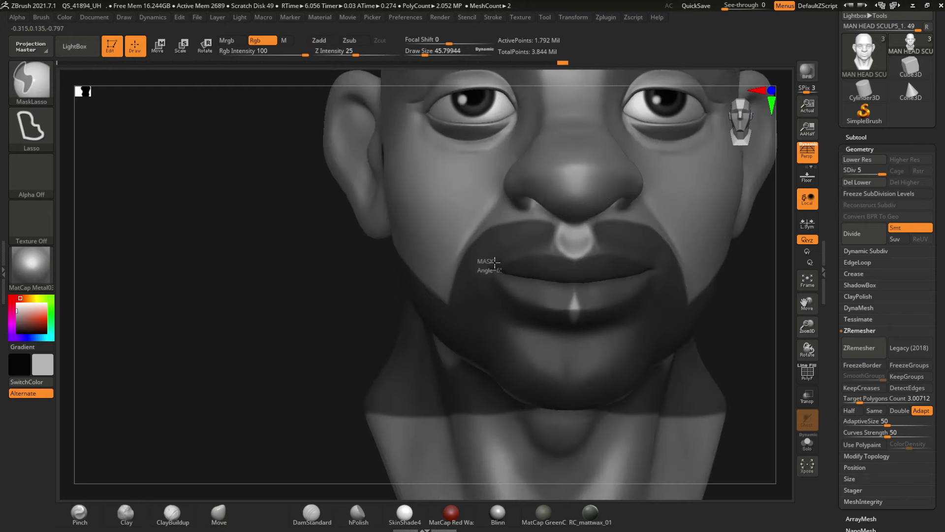
mouse_move(481, 261)
ctrl+mouse_down()
mouse_move(574, 312)
mouse_move(480, 254)
ctrl+mouse_up()
ctrl+drag(556, 321, 553, 325)
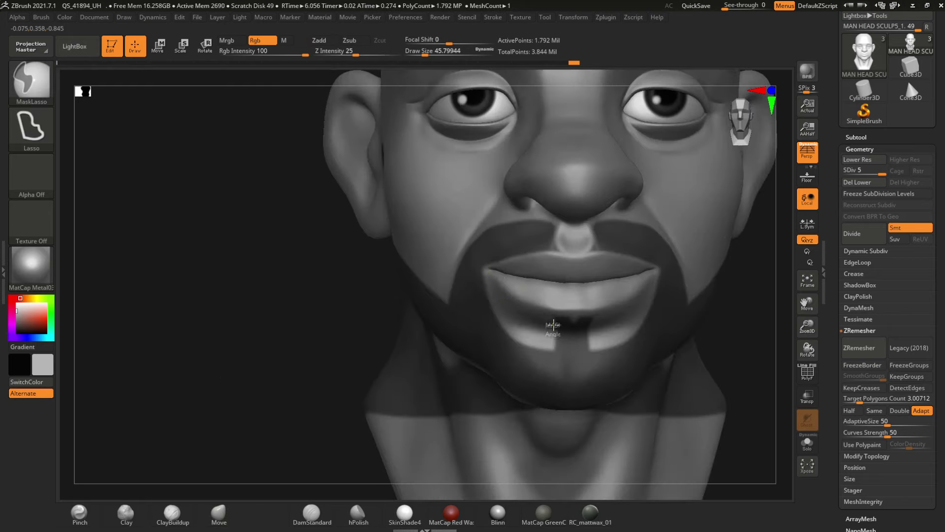
Remove the mask from the neck below the jaw, keeping only the beard area along the jawline masked
mouse_move(327, 246)
alt+mouse_down()
mouse_move(226, 231)
mouse_move(347, 236)
alt+mouse_up()
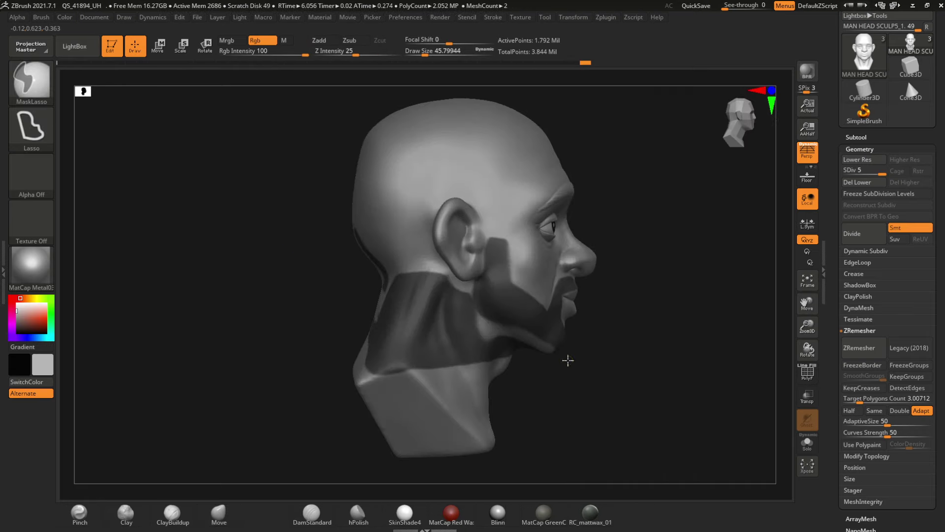
ctrl+alt+drag(567, 359, 569, 399)
ctrl+drag(505, 334, 553, 327)
shift+drag(544, 389, 291, 256)
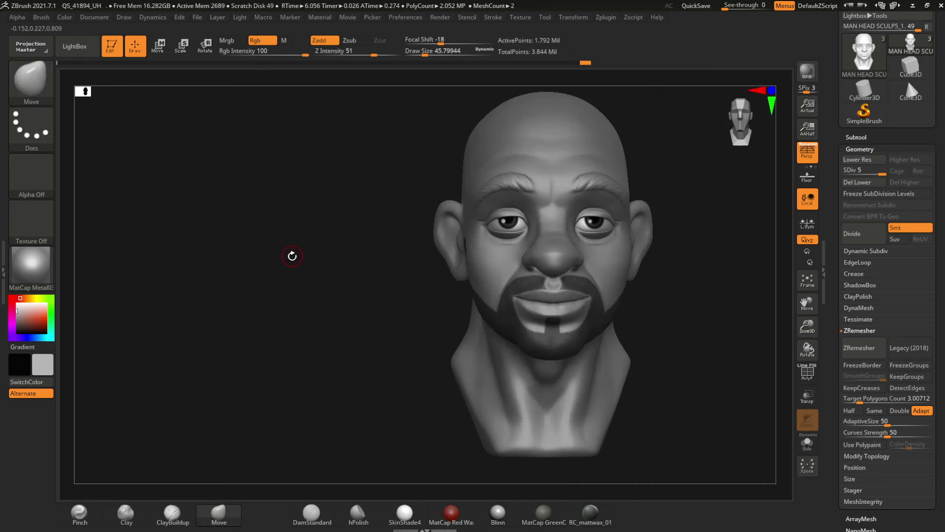
Enlarge the unmasked patches beside the chin and trim the cheek edge of the beard mask, undoing the last trim
mouse_move(331, 290)
alt+mouse_down()
mouse_move(226, 291)
mouse_move(226, 354)
alt+mouse_up()
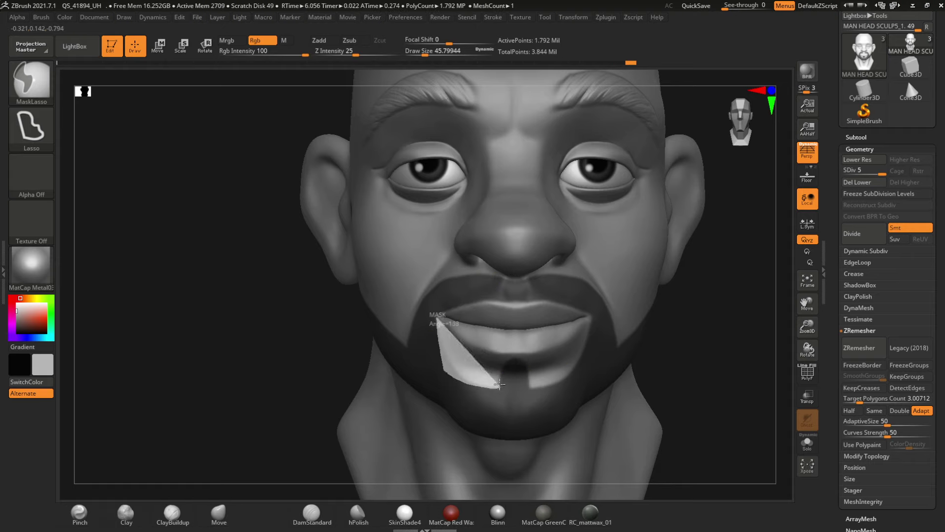
ctrl+drag(500, 384, 498, 386)
drag(226, 274, 408, 330)
ctrl+alt+drag(419, 295, 503, 281)
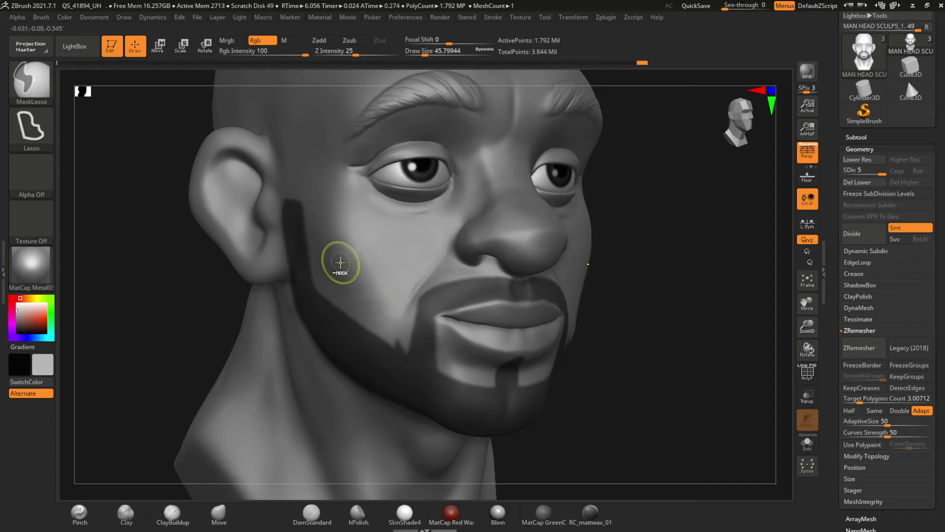
key(ctrl+z)
Refine the beard mask's edges along the cheek, sideburn and underside of the jaw on both sides
shift+drag(175, 281, 111, 280)
ctrl+alt+drag(419, 300, 384, 237)
mouse_move(246, 295)
mouse_down()
mouse_move(344, 348)
mouse_move(395, 391)
mouse_up()
shift+drag(541, 394, 620, 394)
ctrl+alt+drag(222, 299, 175, 248)
ctrl+right_drag(582, 399, 552, 335)
ctrl+alt+drag(228, 216, 234, 317)
mouse_move(91, 251)
ctrl+alt+mouse_down()
mouse_move(232, 458)
mouse_move(148, 394)
ctrl+alt+mouse_up()
mouse_move(207, 458)
shift+mouse_down()
mouse_move(144, 228)
mouse_move(206, 276)
shift+mouse_up()
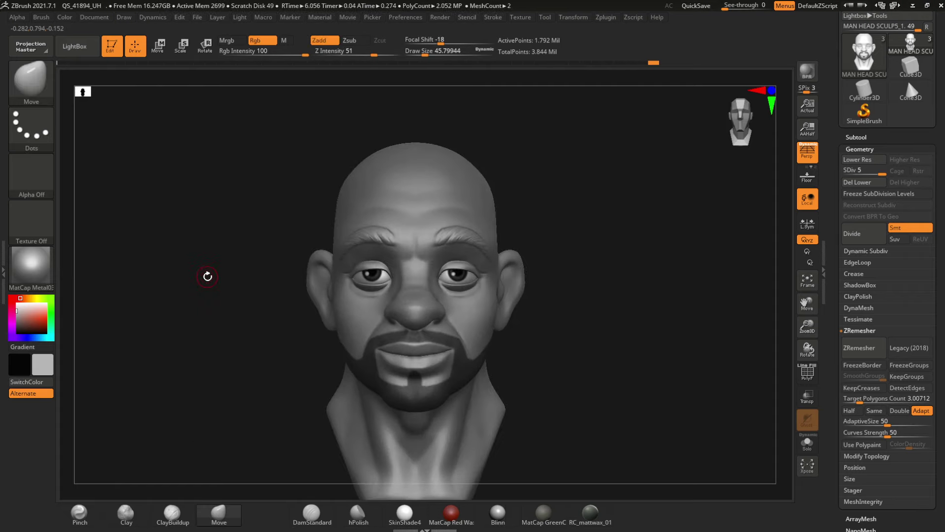
Mask the scalp as a short haircut with a pointed temple hairline, clear around the ear, and connect it to the sideburn
ctrl+drag(500, 163, 497, 161)
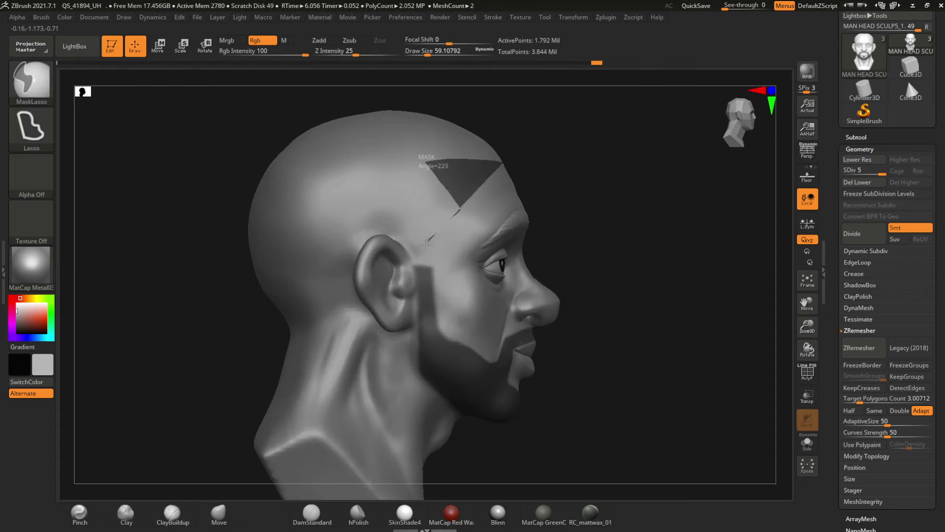
mouse_move(427, 244)
ctrl+mouse_down()
mouse_move(344, 237)
mouse_move(618, 217)
mouse_move(432, 248)
ctrl+mouse_up()
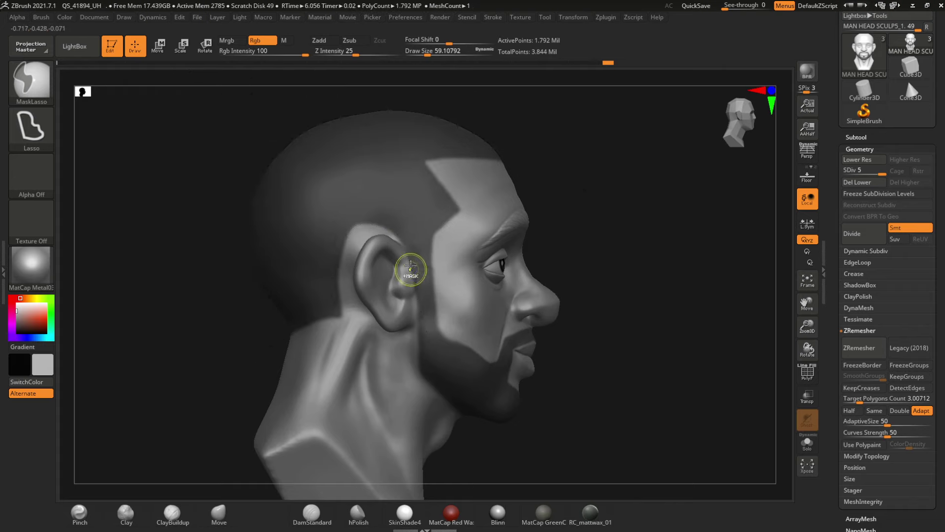
ctrl+drag(402, 373, 405, 374)
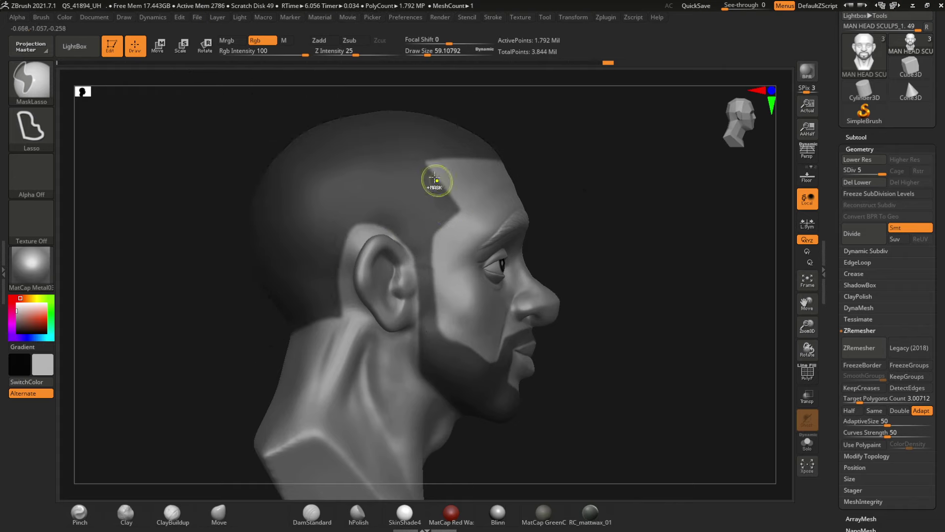
ctrl+drag(464, 198, 454, 198)
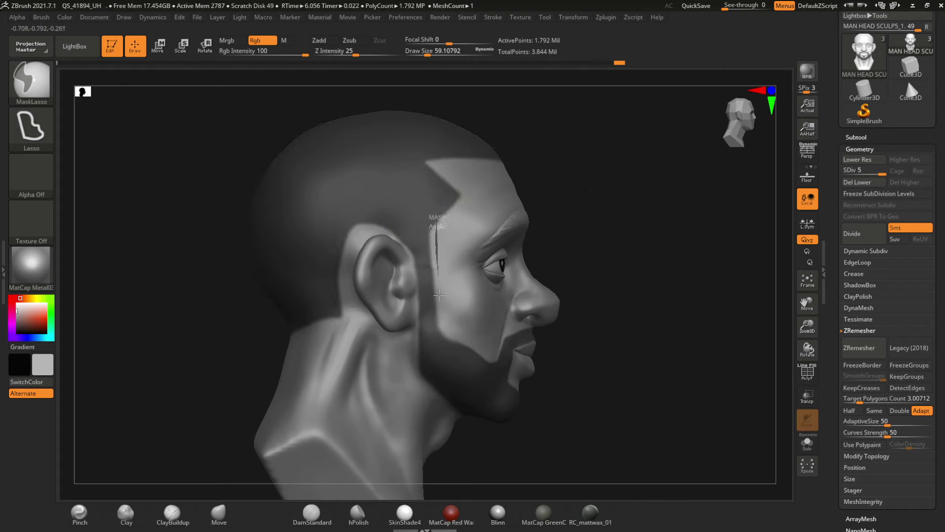
ctrl+drag(439, 295, 442, 329)
shift+drag(253, 253, 389, 310)
ctrl+drag(440, 327, 454, 370)
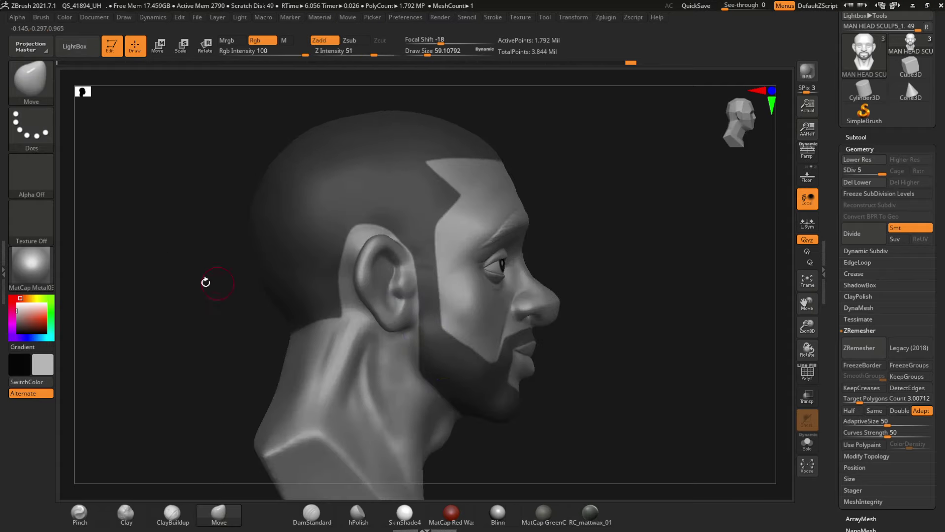
Reshape the front hairline of the scalp mask across the forehead and into the temple corners
shift+drag(206, 282, 160, 238)
drag(304, 122, 315, 206)
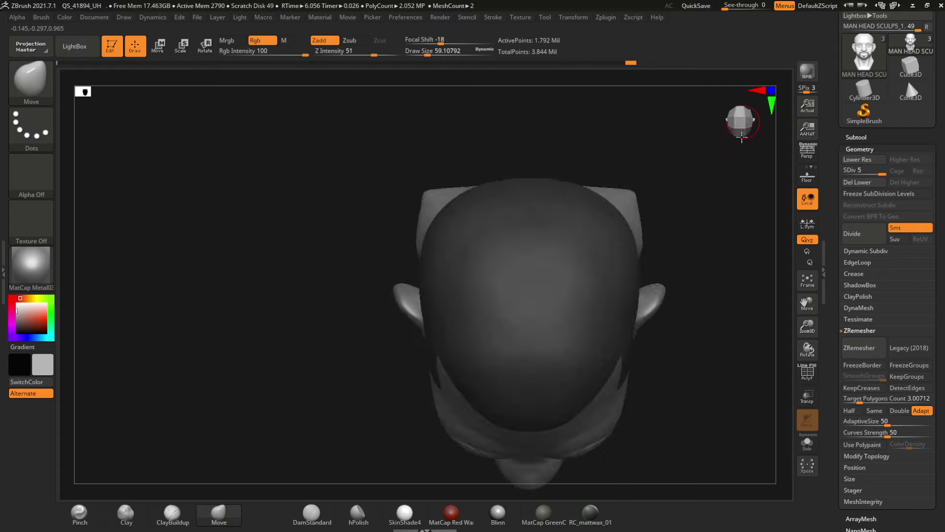
click(742, 137)
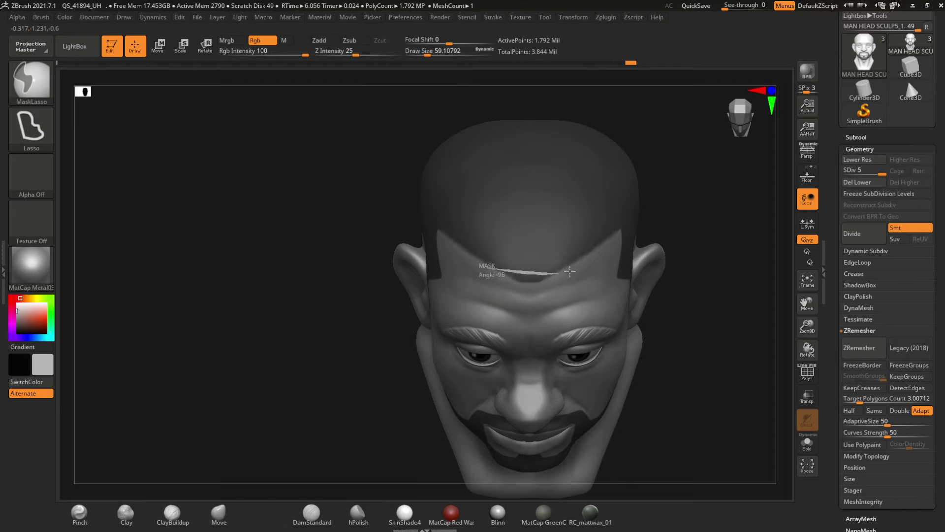
ctrl+drag(461, 238, 433, 220)
mouse_move(344, 261)
mouse_down()
mouse_move(323, 233)
mouse_move(199, 234)
mouse_up()
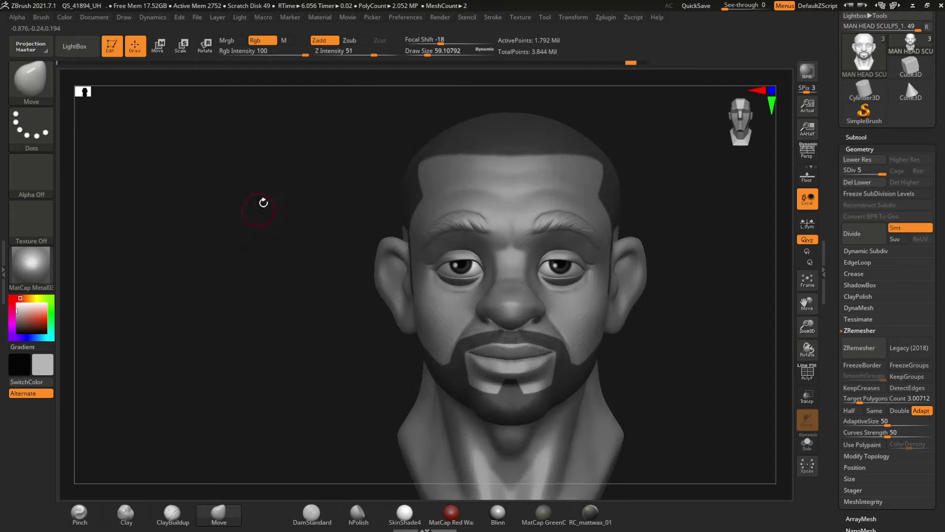
drag(264, 202, 271, 231)
mouse_move(418, 132)
ctrl+mouse_down()
mouse_move(527, 152)
mouse_move(512, 136)
ctrl+mouse_up()
key(ctrl+z)
key(ctrl+z)
shift+drag(167, 227, 199, 219)
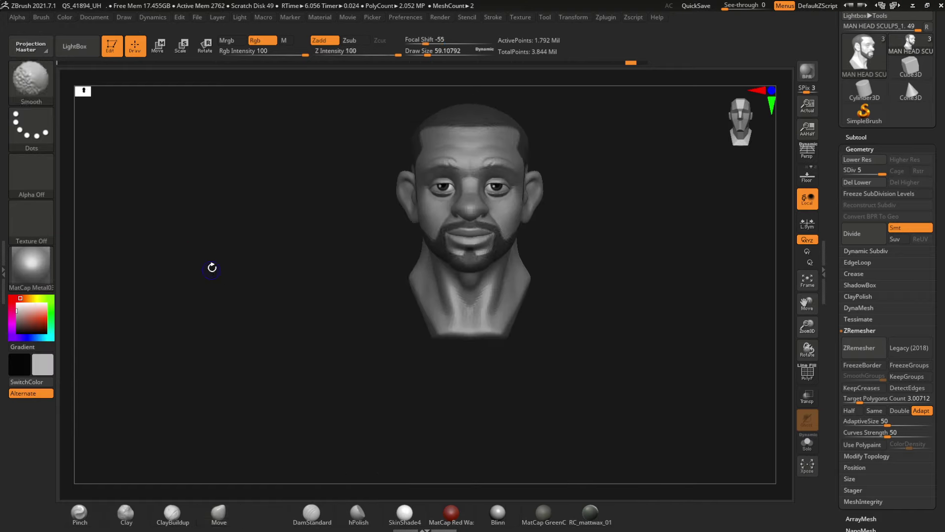
Trim the hair mask around the nape and the back of the neck
mouse_move(211, 265)
mouse_down()
mouse_move(230, 271)
mouse_move(208, 270)
mouse_up()
ctrl+right_drag(207, 276, 175, 270)
mouse_move(411, 308)
ctrl+mouse_down()
mouse_move(355, 299)
mouse_move(348, 249)
mouse_move(370, 443)
ctrl+mouse_up()
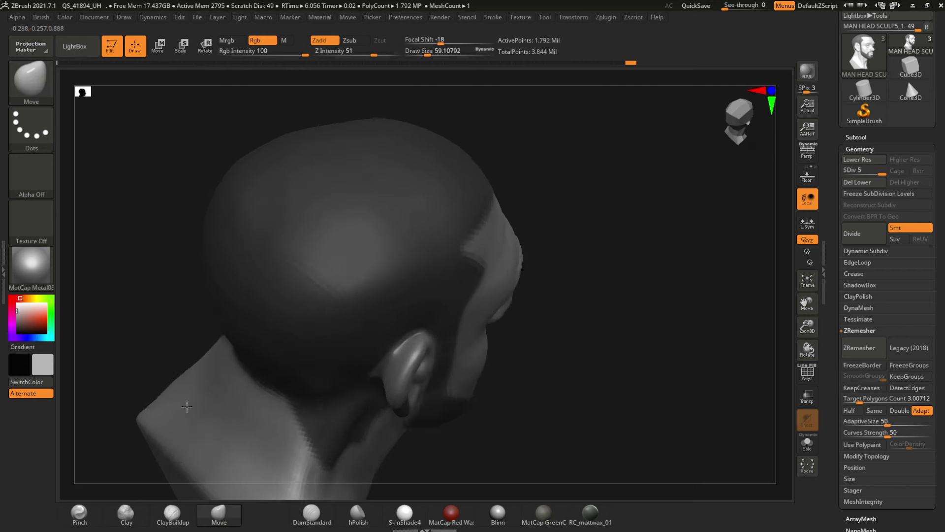
mouse_move(186, 401)
ctrl+mouse_down()
mouse_move(348, 479)
mouse_move(420, 448)
ctrl+mouse_up()
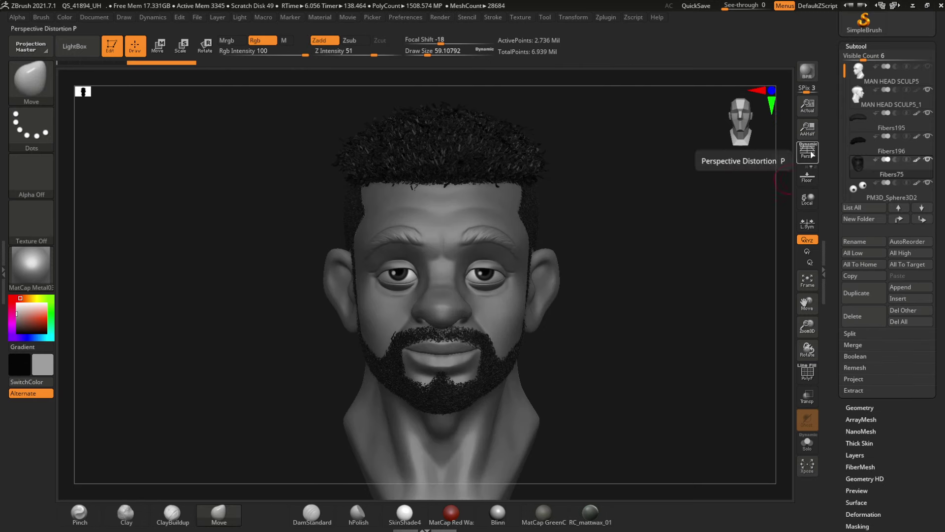
Mask both eyebrows on the MAN HEAD SCULP5_1 subtool, then reduce the maximum fiber count and length of their FiberMesh preview
click(886, 99)
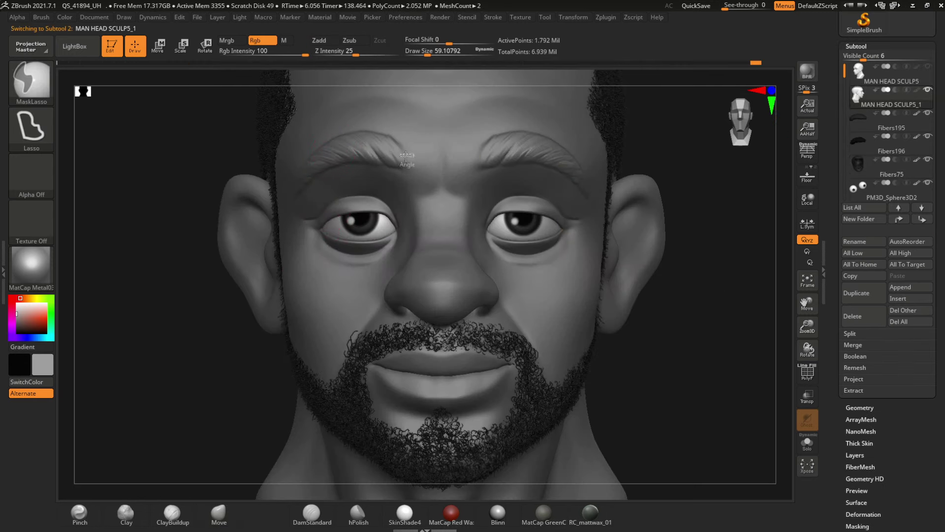
ctrl+drag(406, 155, 293, 194)
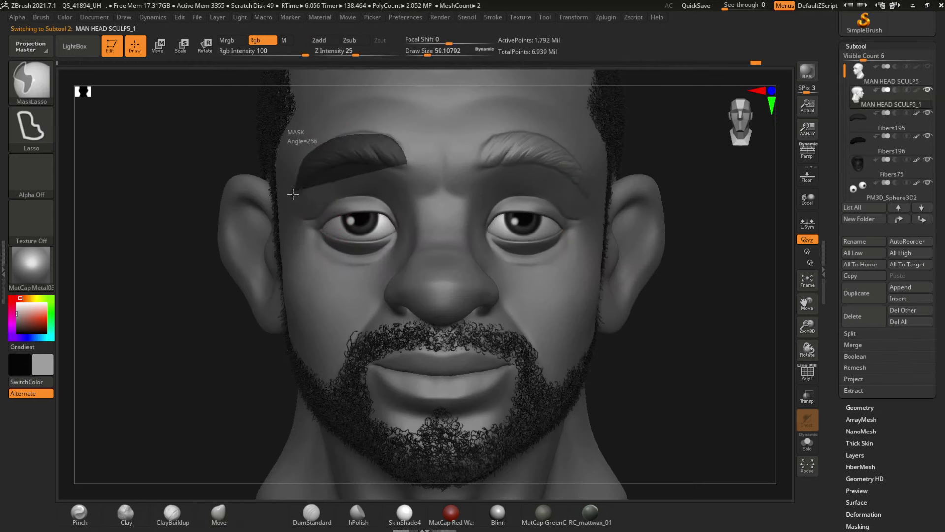
ctrl+drag(382, 165, 404, 167)
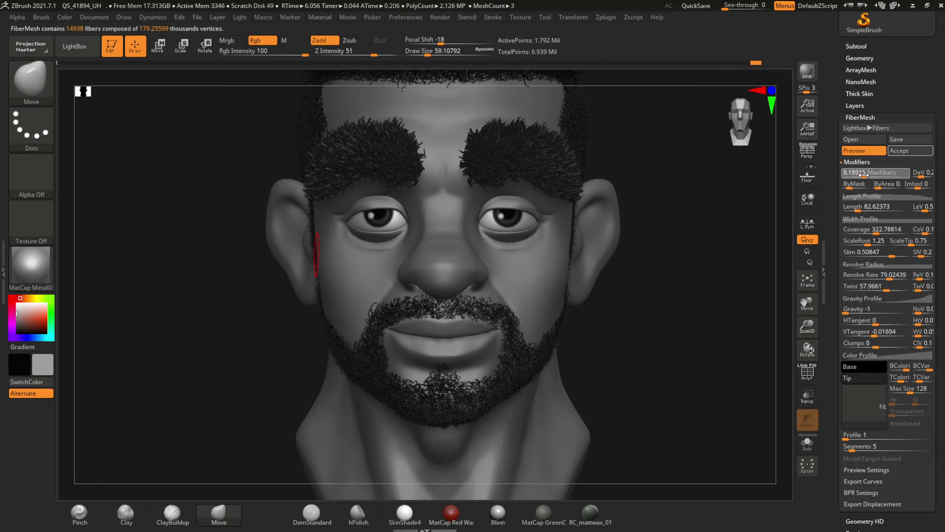
drag(864, 174, 859, 175)
drag(858, 208, 851, 208)
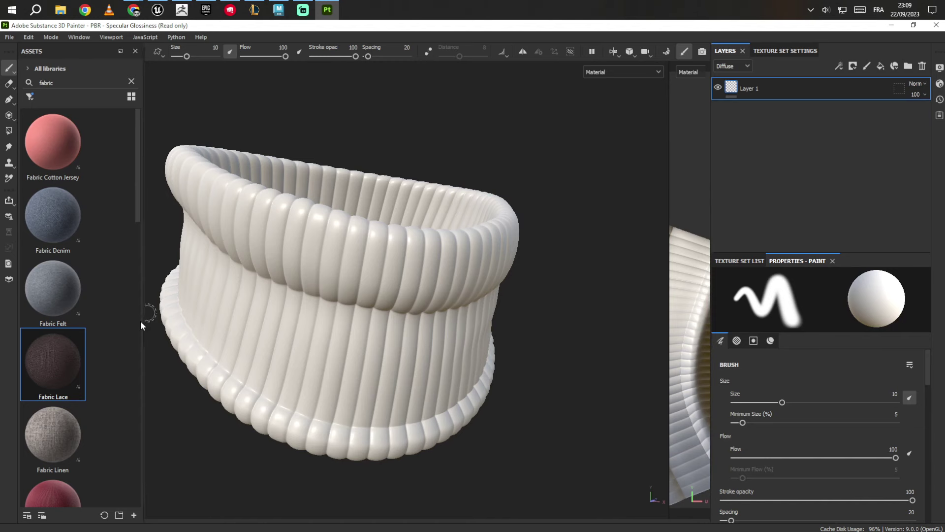
In Substance 3D Painter, try Fabric Lace on the turtleneck collar, add Fabric Linen instead and delete the lace layer
drag(53, 362, 295, 295)
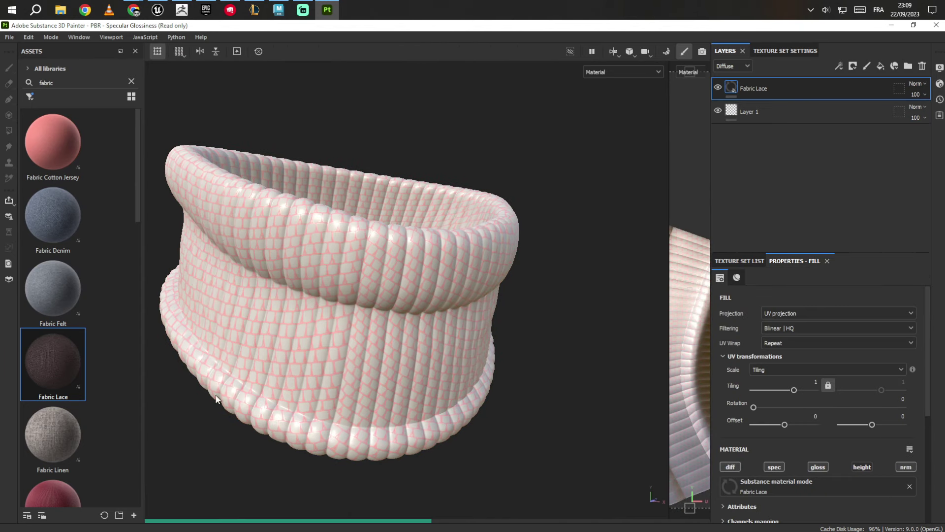
mouse_move(53, 436)
mouse_down()
mouse_move(250, 384)
mouse_move(295, 320)
mouse_up()
click(772, 113)
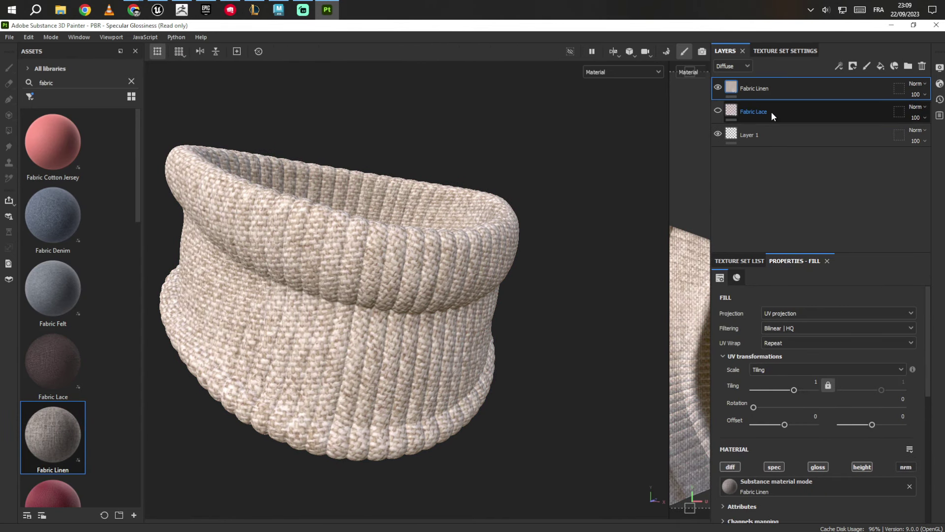
key(Delete)
Set the warp and weft colors of the Fabric Linen material to near-black
click(736, 92)
scroll(792, 443, down, 4)
click(781, 378)
drag(796, 418, 787, 463)
click(909, 342)
click(771, 432)
click(788, 477)
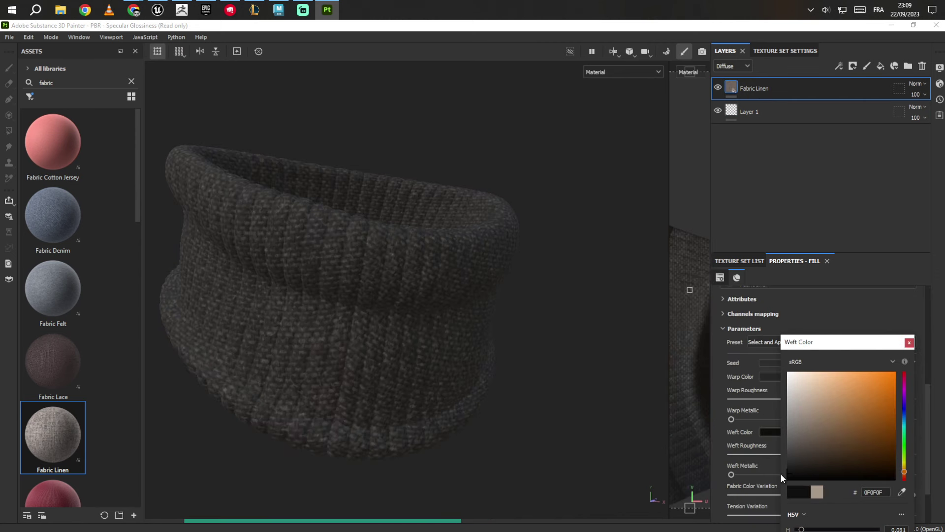
click(788, 462)
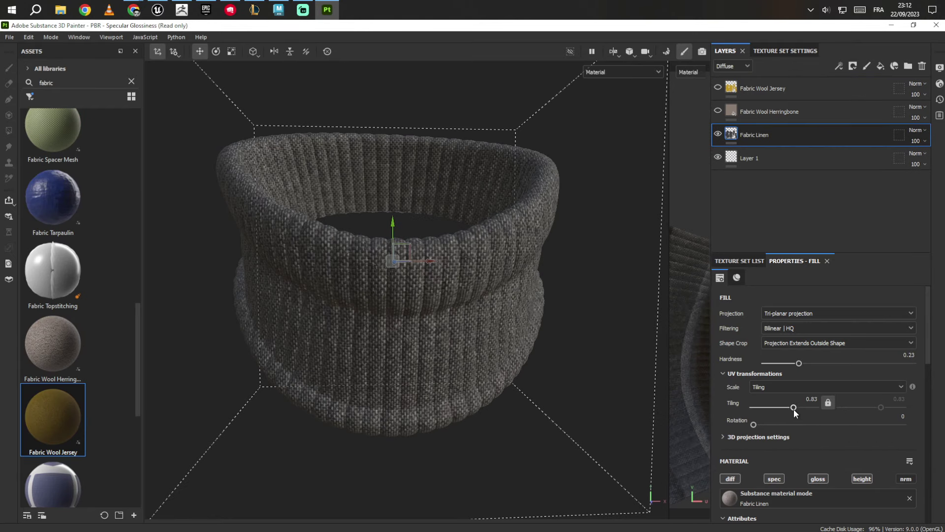
Set the Fabric Wool Jersey fill's tiling to 0.59 and darken the material's color to near-black
mouse_move(796, 413)
mouse_down()
mouse_move(807, 408)
mouse_move(793, 410)
mouse_up()
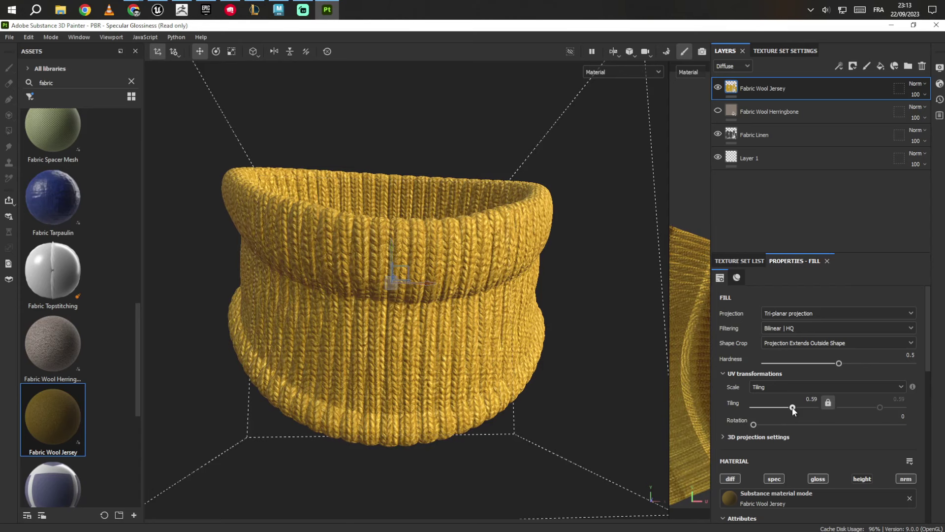
scroll(798, 409, down, 12)
click(802, 393)
drag(804, 400, 772, 467)
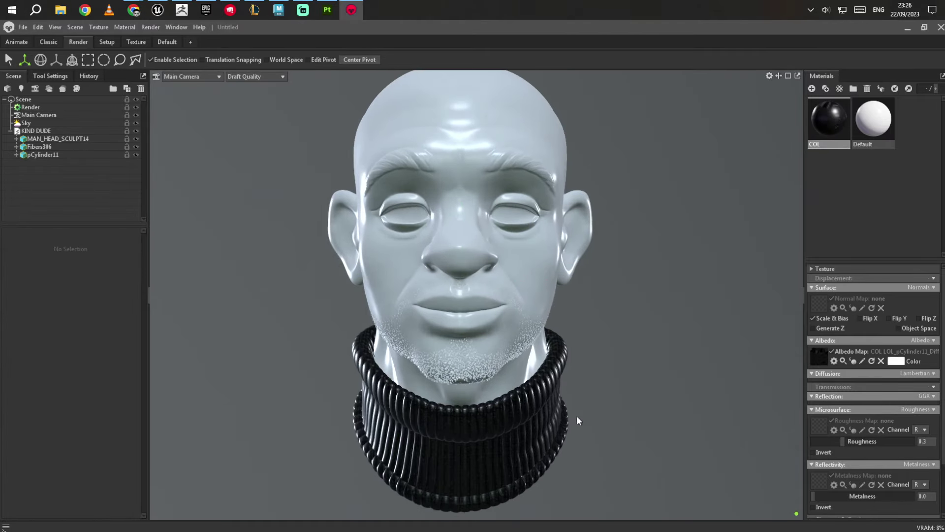
In Marmoset Toolbag, check the collar's knit texture up close, then add a directional light to the scene and rotate it
scroll(577, 416, up, 10)
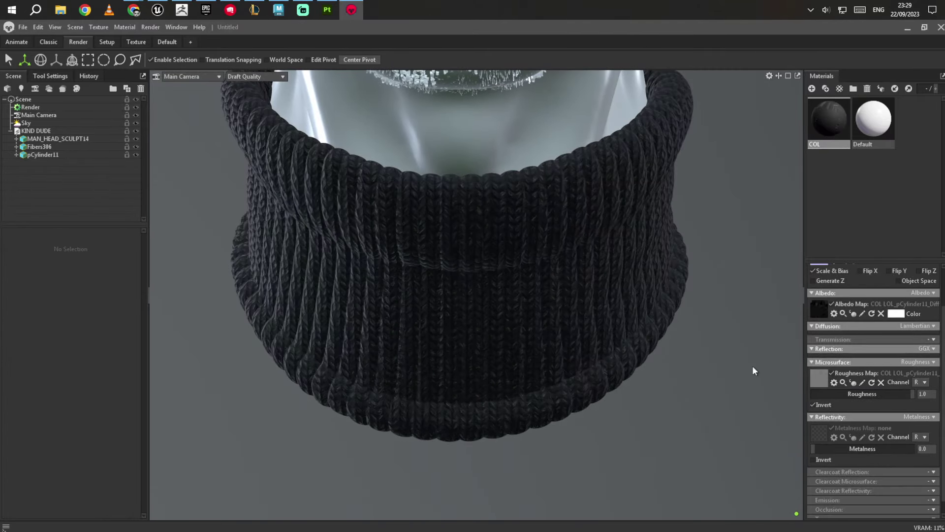
scroll(628, 288, up, 4)
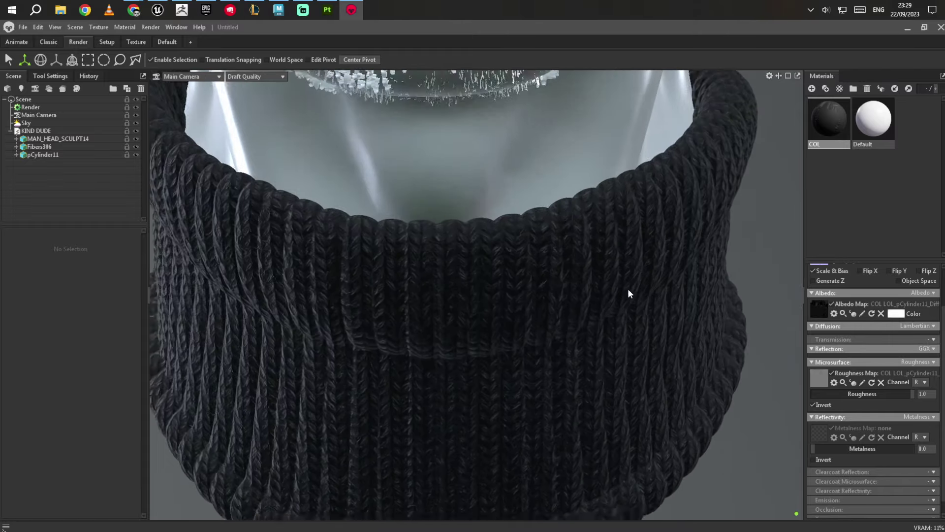
mouse_move(628, 289)
mouse_down()
mouse_move(687, 246)
mouse_move(675, 358)
mouse_move(640, 279)
mouse_up()
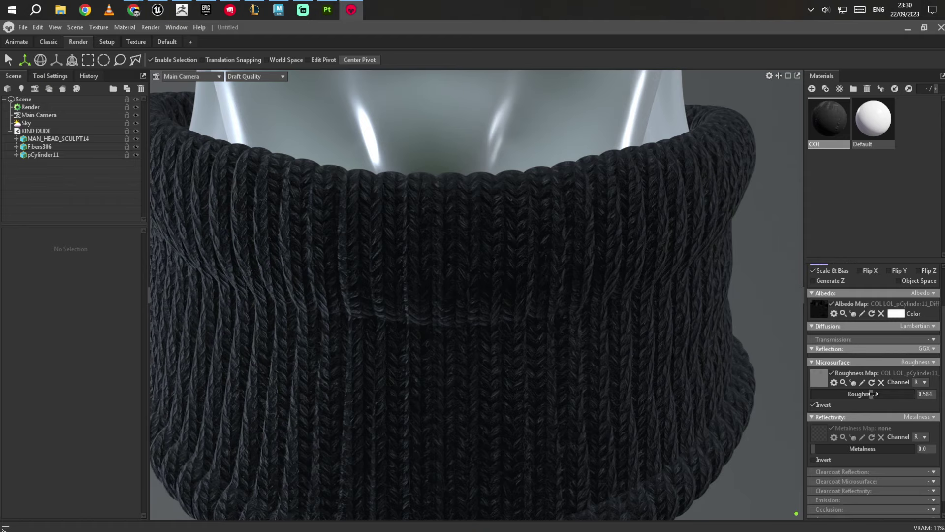
scroll(599, 313, down, 10)
right_click(51, 182)
click(143, 228)
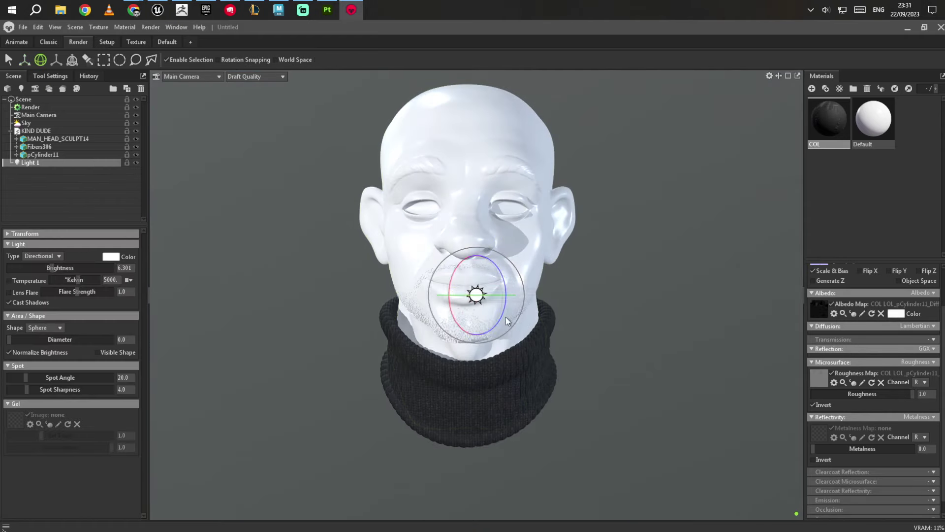
mouse_move(394, 296)
mouse_down()
mouse_move(422, 368)
mouse_move(420, 349)
mouse_move(405, 387)
mouse_up()
Warm the directional light's temperature to about 3099 K, raise its brightness and increase its source diameter
scroll(422, 368, down, 5)
drag(78, 279, 69, 279)
scroll(487, 356, up, 4)
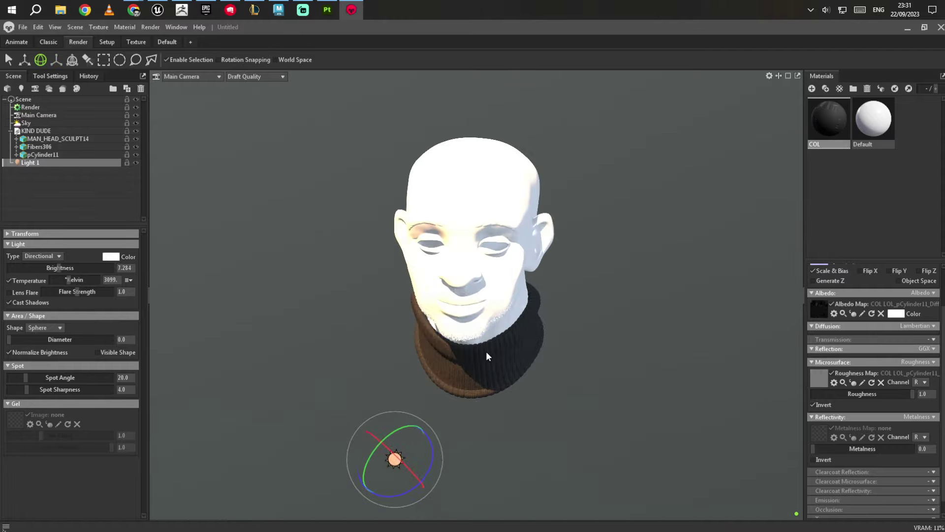
alt+drag(487, 357, 510, 315)
drag(52, 267, 55, 267)
drag(9, 339, 19, 341)
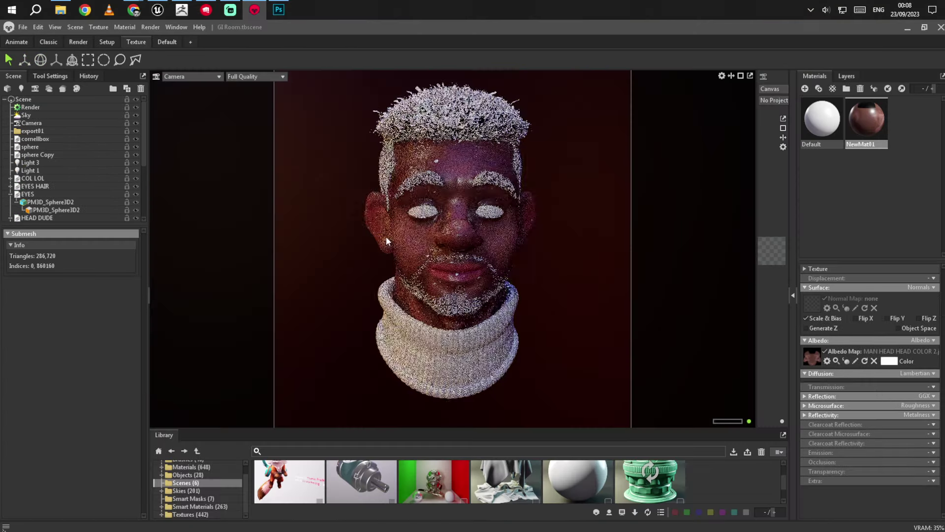
Set the head skin material's reflection model to Glint
click(932, 395)
click(910, 405)
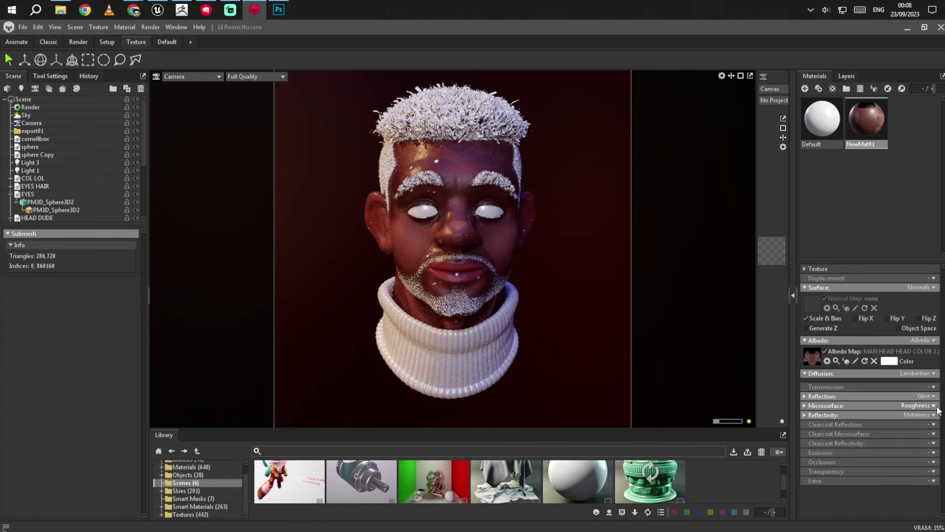
Undo the head skin material's change to the Glint reflection model
key(ctrl+z)
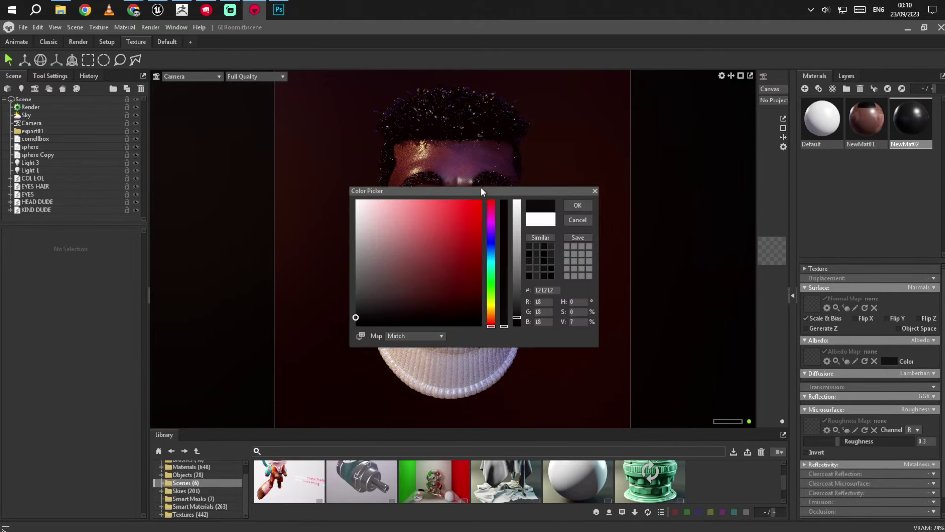
Tint the hair material's albedo colour a very dark navy blue
drag(481, 191, 736, 183)
click(746, 245)
click(728, 251)
drag(746, 244, 772, 283)
click(759, 293)
click(746, 236)
click(704, 297)
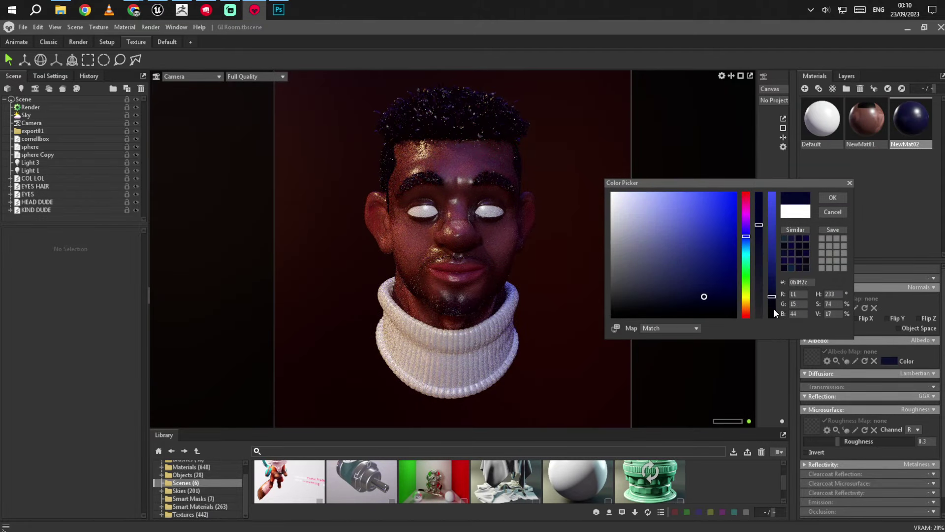
click(685, 303)
click(833, 197)
Raise the head skin material's roughness to 0.472
click(866, 123)
click(933, 410)
drag(814, 439, 854, 439)
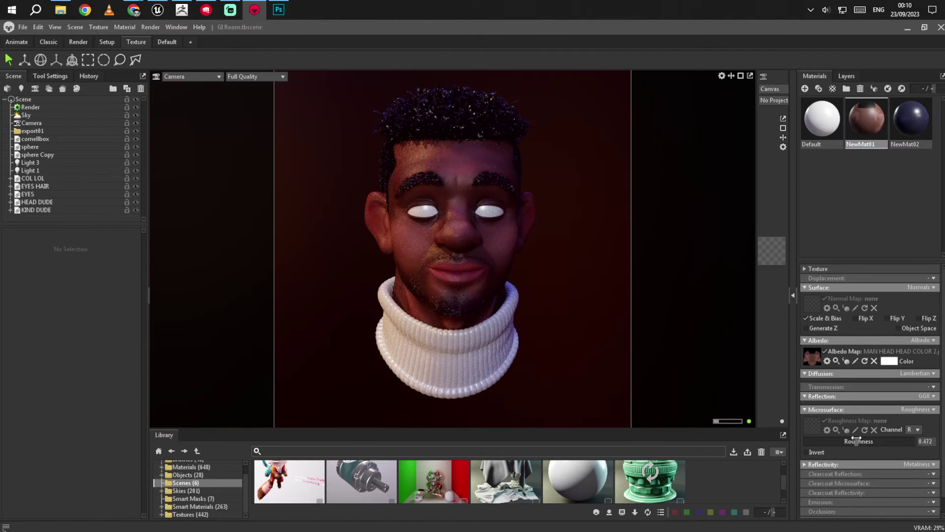
Create a new material for the eyes and load EYES.jpg as its albedo map
double_click(829, 186)
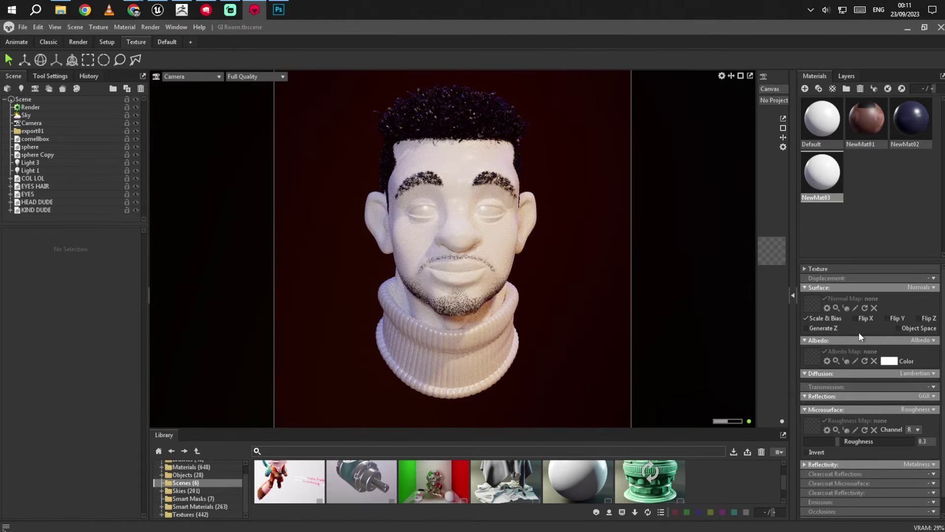
click(813, 356)
double_click(285, 211)
Tint the eye material's albedo light grey (d3d3d3) and adjust its roughness slightly
click(889, 361)
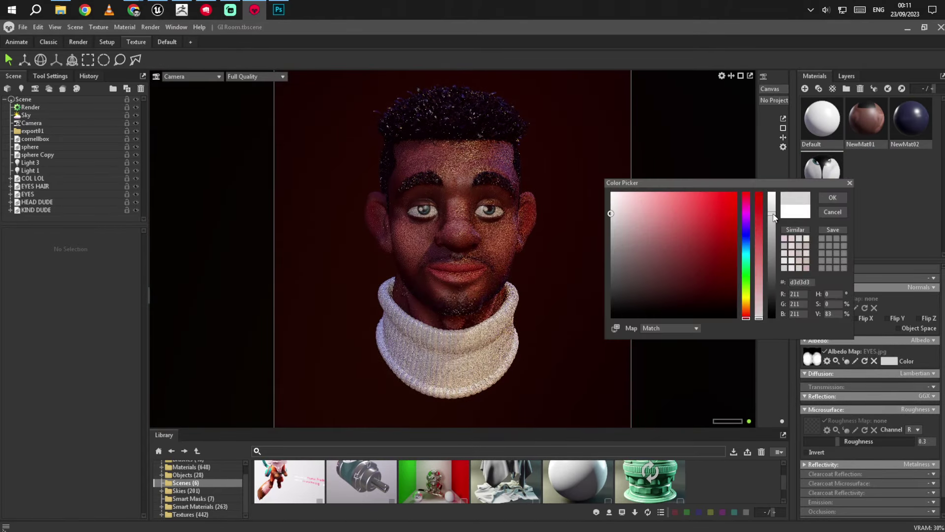
drag(830, 440, 838, 439)
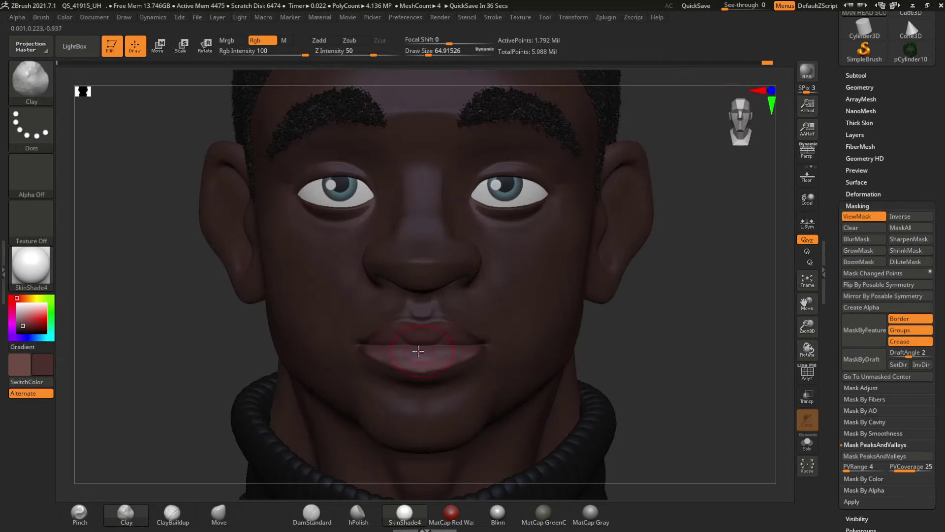
In ZBrush, paint colour onto the lips with the Clay brush and swap the active colours
mouse_move(443, 371)
mouse_down()
mouse_move(380, 359)
mouse_move(424, 333)
mouse_up()
click(49, 382)
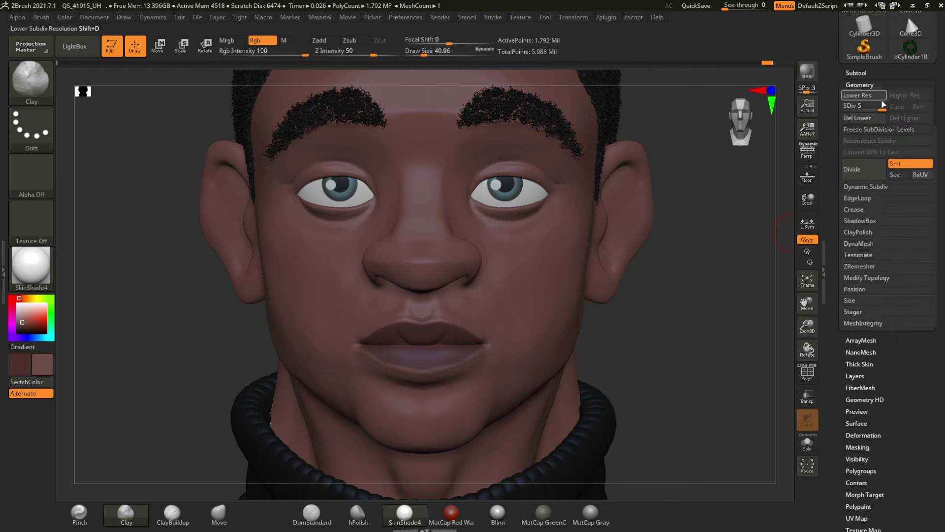
key(shift)
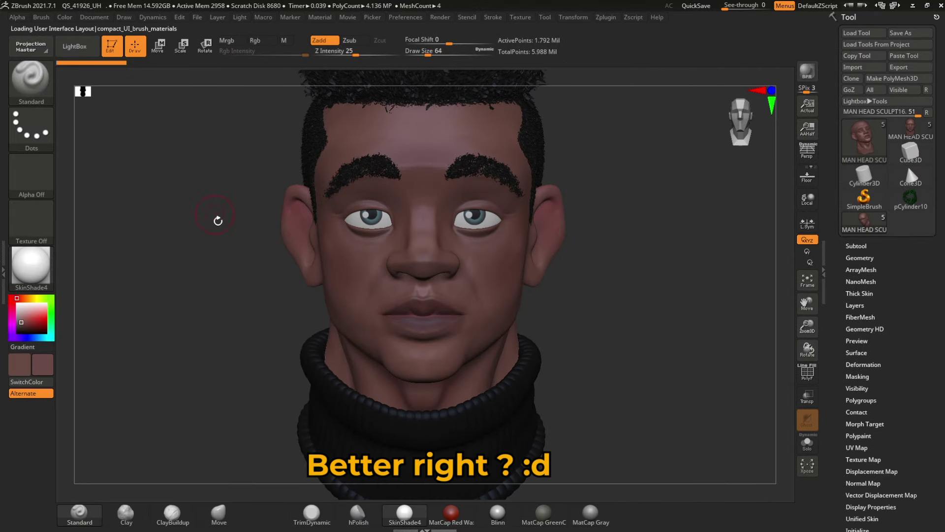
Mask the beard area on the head along the jawline, chin and moustache, trimming the mask around the mouth
alt+drag(205, 188, 181, 192)
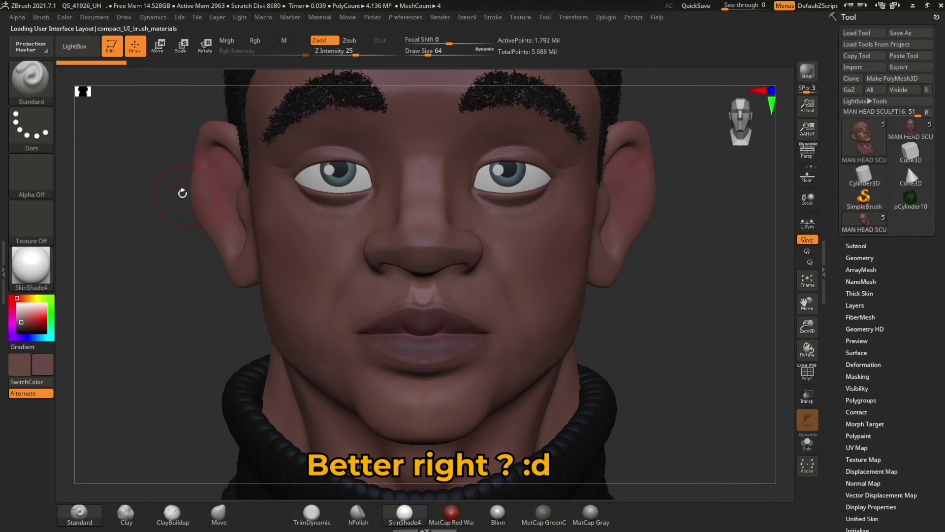
mouse_move(166, 253)
mouse_down()
mouse_move(177, 269)
mouse_move(275, 239)
mouse_up()
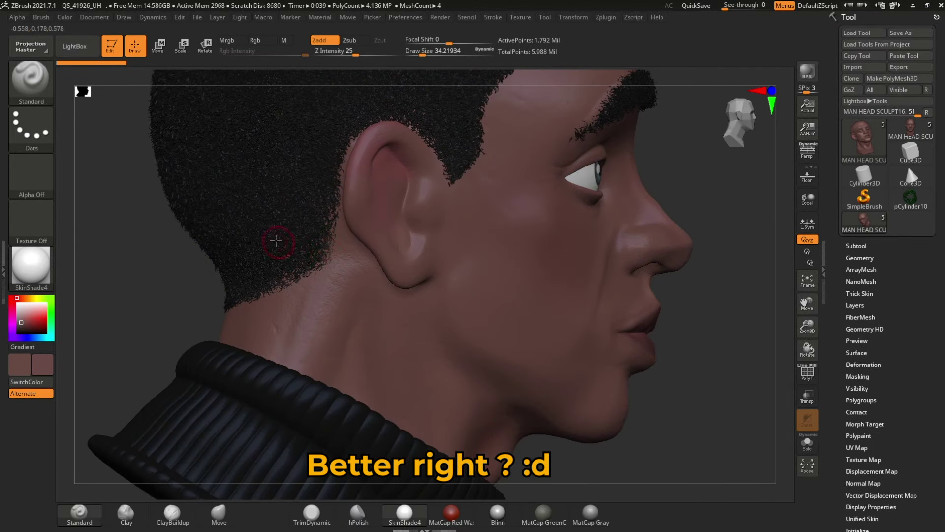
mouse_move(439, 268)
ctrl+mouse_down()
mouse_move(559, 453)
mouse_move(642, 378)
mouse_move(612, 374)
mouse_move(627, 294)
mouse_move(586, 327)
mouse_move(439, 253)
mouse_move(452, 150)
ctrl+mouse_up()
key(f)
shift+drag(276, 268, 172, 259)
ctrl+alt+drag(405, 344, 433, 352)
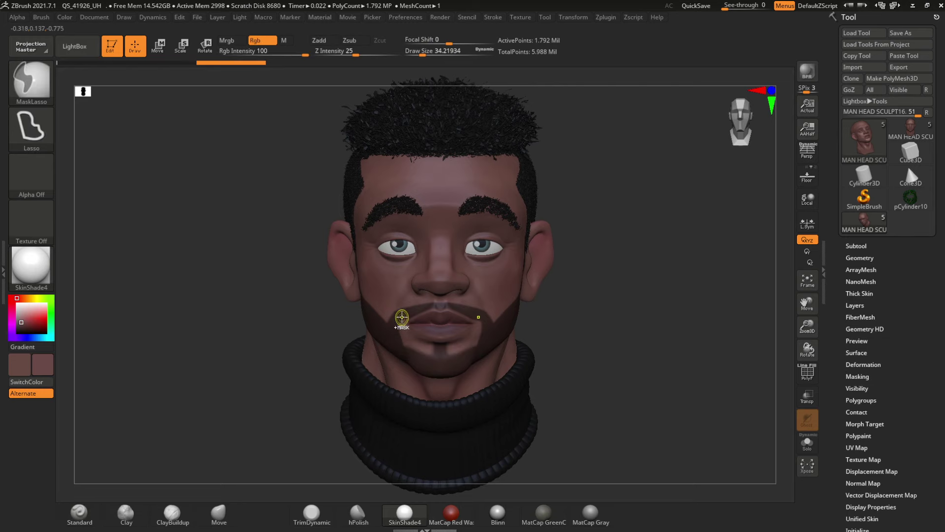
mouse_move(231, 290)
mouse_down()
mouse_move(194, 281)
mouse_move(186, 265)
mouse_up()
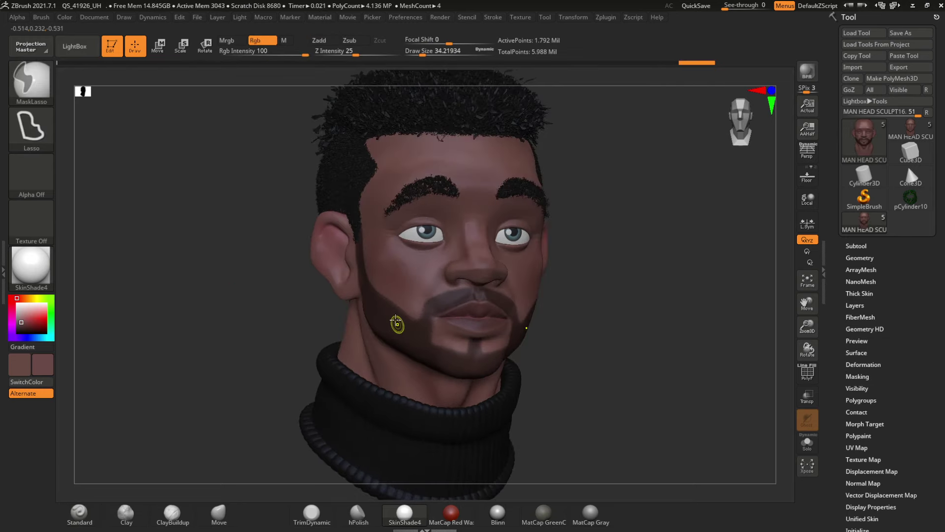
mouse_move(430, 312)
ctrl+mouse_down()
mouse_move(473, 296)
mouse_move(420, 319)
ctrl+mouse_up()
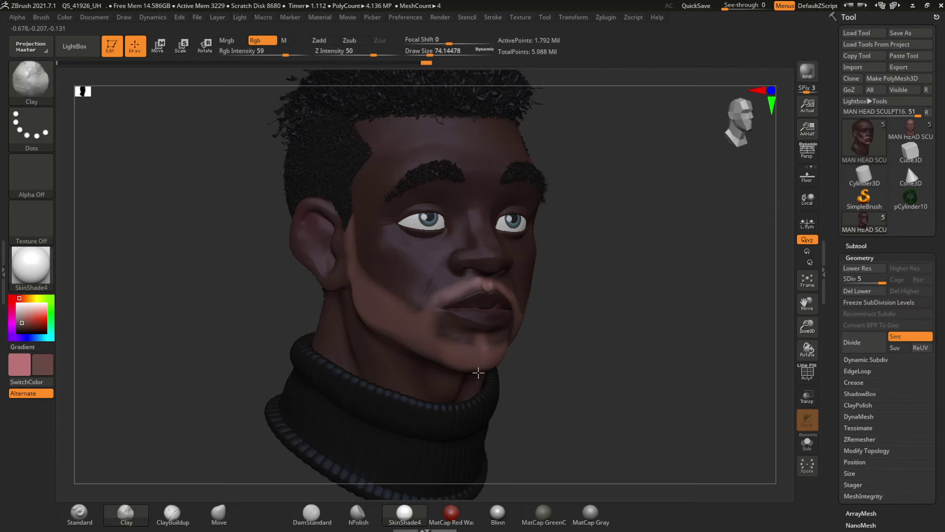
Paint the unmasked beard area a darker brown with the Clay brush at Rgb Intensity 59
key(ctrl+h)
key(ctrl+h)
mouse_move(105, 228)
mouse_down()
mouse_move(256, 236)
mouse_move(148, 229)
mouse_up()
click(59, 390)
key(ctrl+h)
key(ctrl+h)
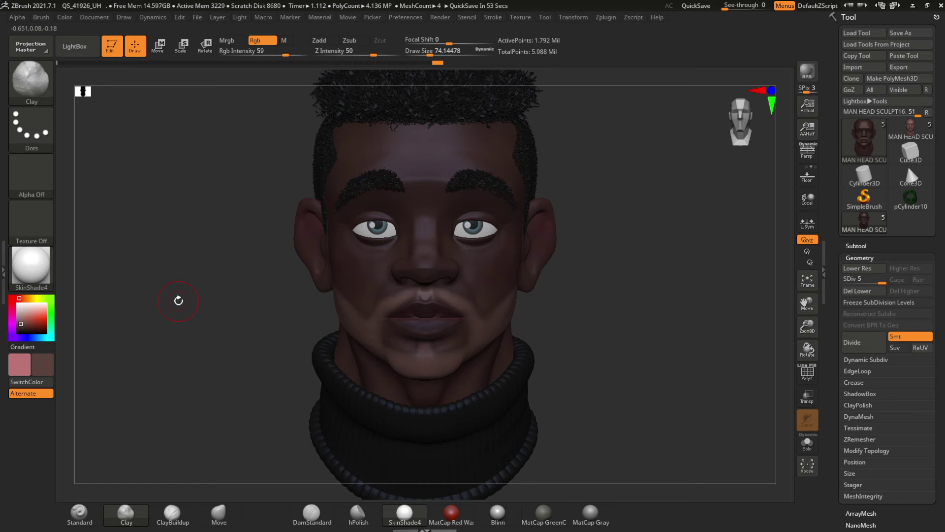
click(54, 398)
drag(237, 354, 325, 330)
key(space)
drag(377, 270, 370, 271)
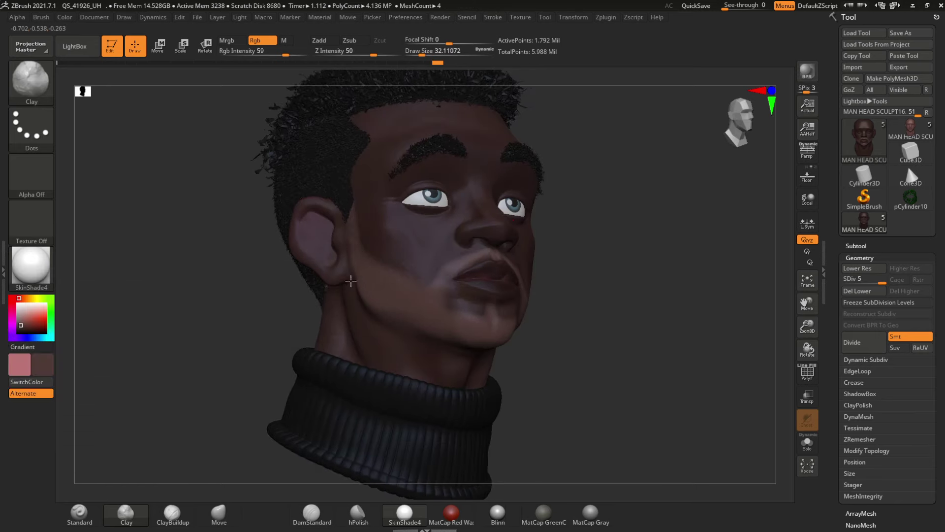
shift+drag(509, 397, 328, 289)
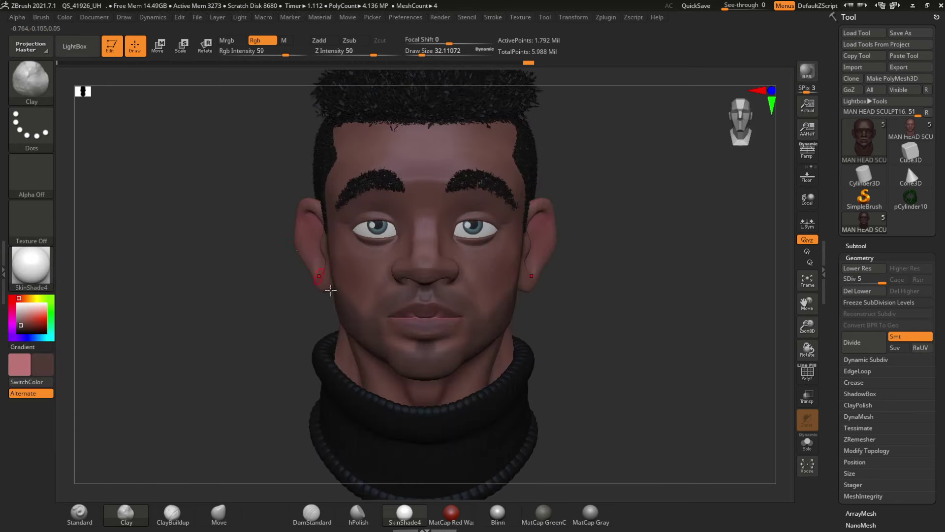
Generate a FiberMesh preview on the masked beard area
drag(230, 261, 169, 237)
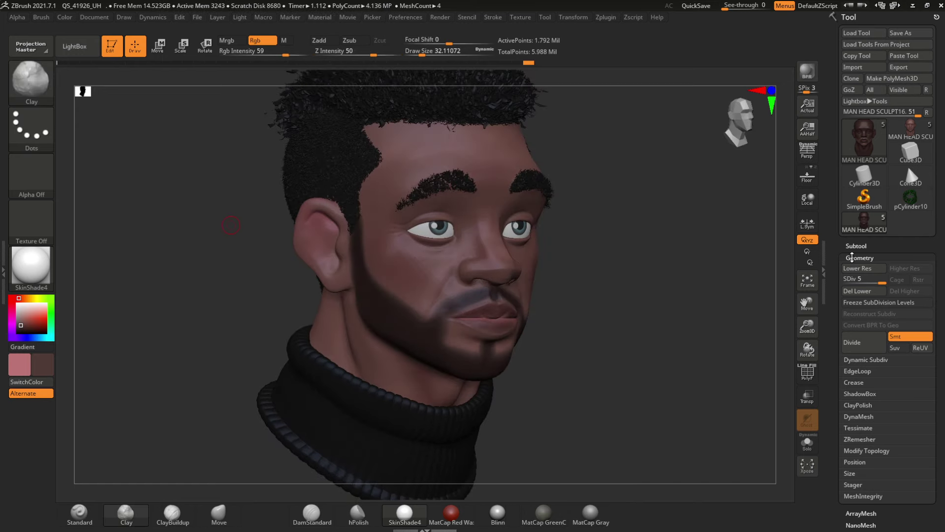
click(852, 257)
click(850, 318)
click(854, 350)
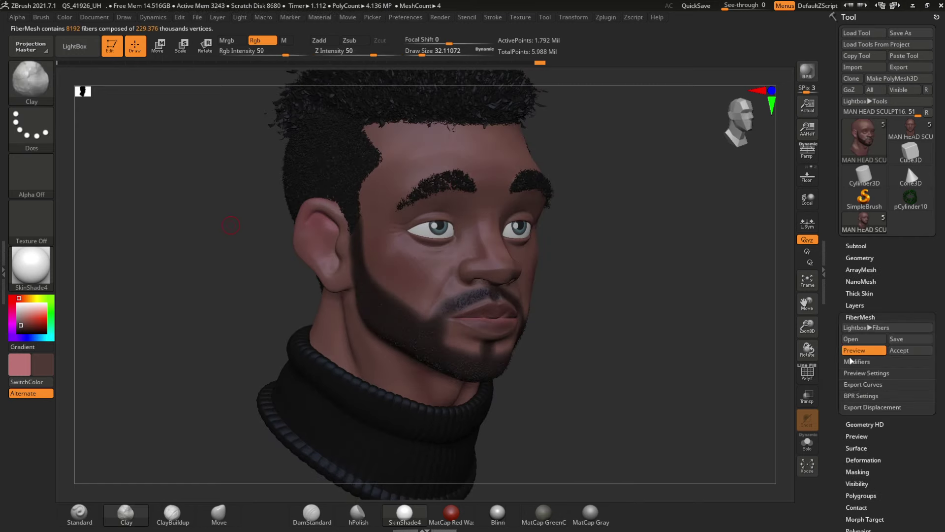
Set the beard fibers' MaxFibers to about 64.56 and Coverage to about 147.79, and accept the FiberMesh
alt+drag(226, 283, 158, 285)
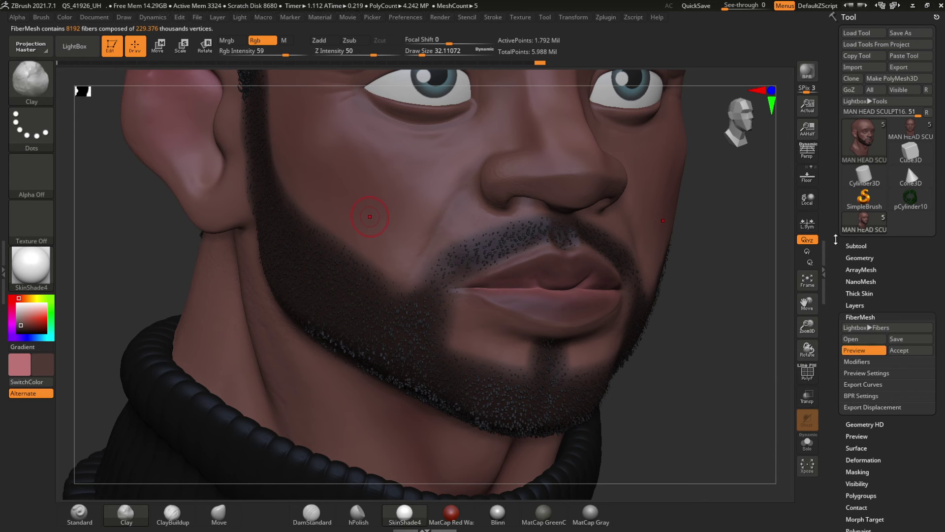
click(856, 361)
drag(884, 300, 877, 308)
drag(864, 356, 871, 356)
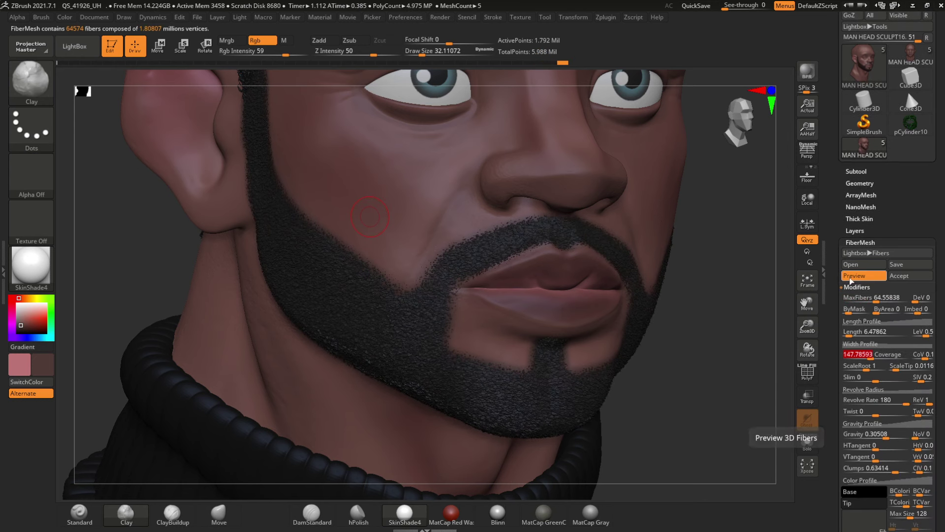
click(898, 276)
click(738, 304)
shift+drag(746, 353, 131, 259)
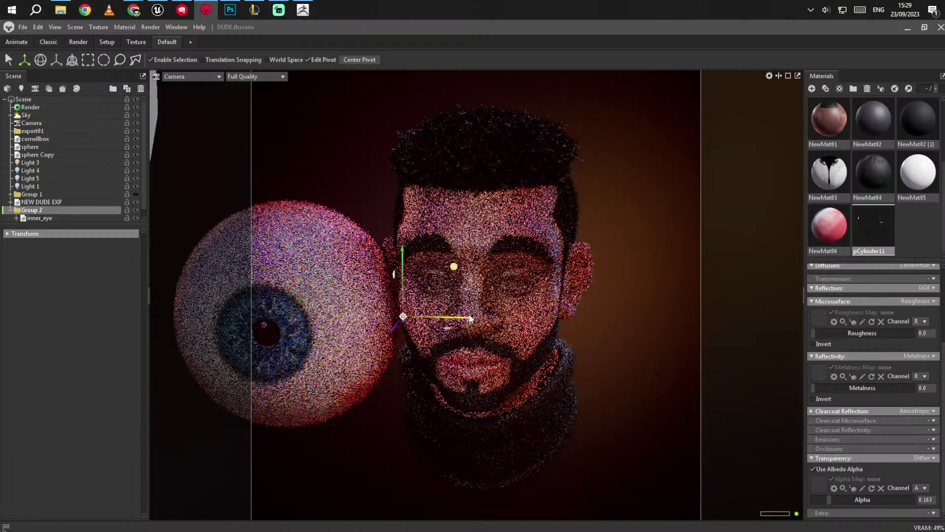
In Marmoset Toolbag, move the eyeball group over the face and scale it down to about the eye socket's size
drag(351, 314, 514, 315)
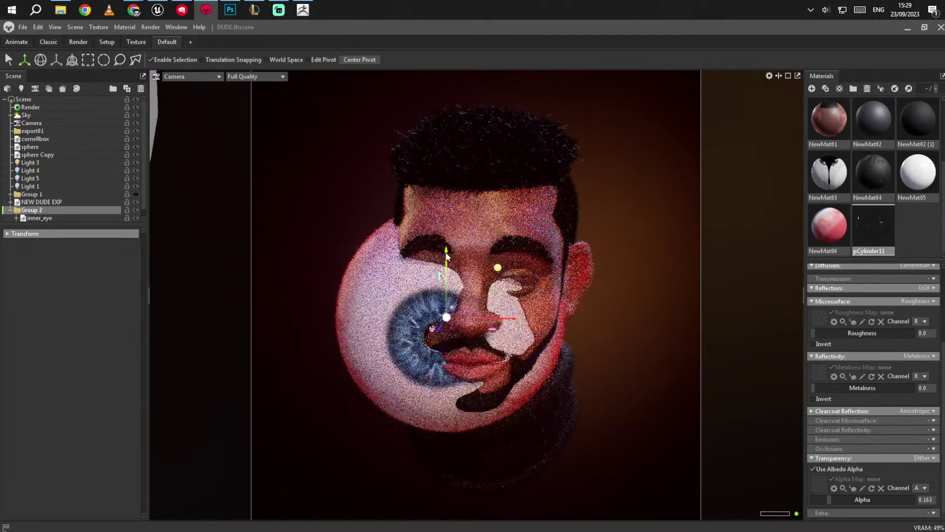
drag(448, 255, 437, 280)
key(r)
key(w)
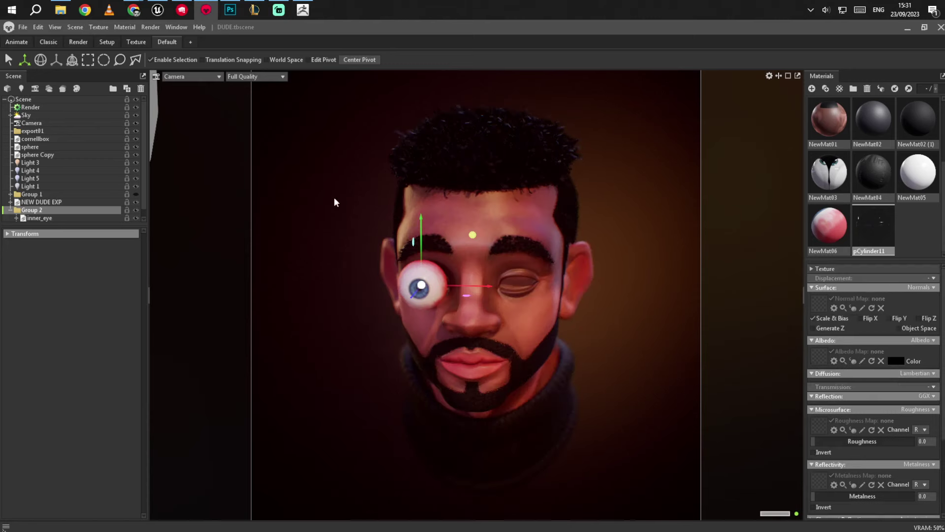
Switch the viewport to Draft Quality and fit the eyeball into its eye socket
click(256, 76)
click(251, 96)
scroll(448, 256, up, 4)
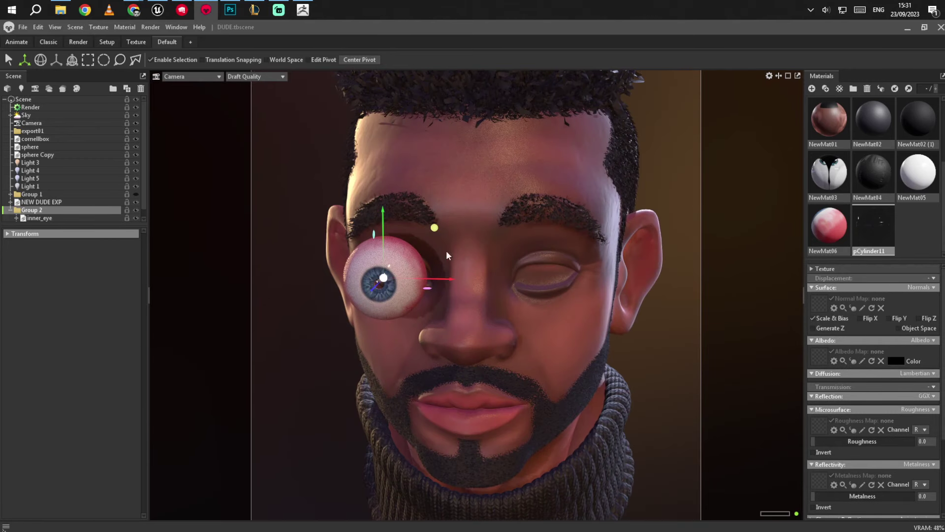
alt+drag(591, 246, 537, 247)
drag(325, 293, 414, 268)
click(489, 246)
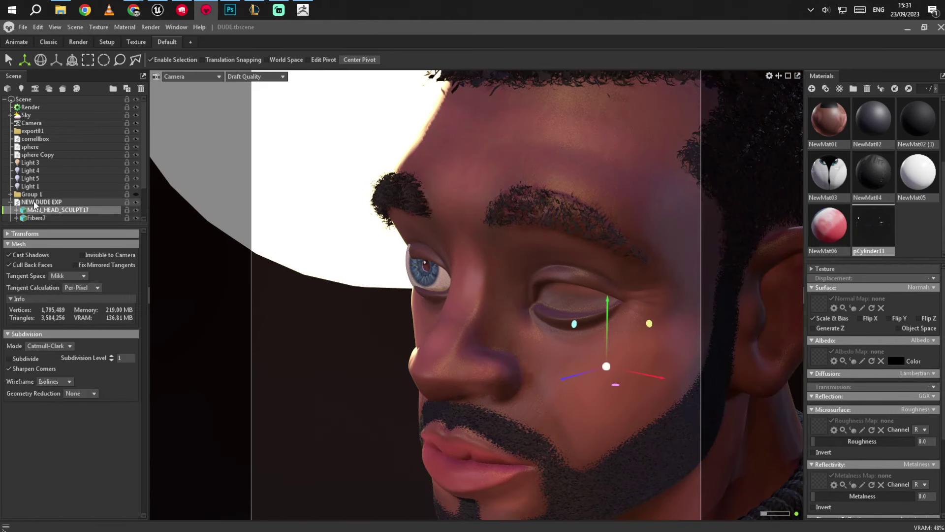
Position the second eyeball in the other eye socket
click(11, 202)
alt+drag(315, 197, 433, 190)
alt+middle_drag(433, 190, 342, 212)
click(11, 210)
drag(526, 256, 540, 257)
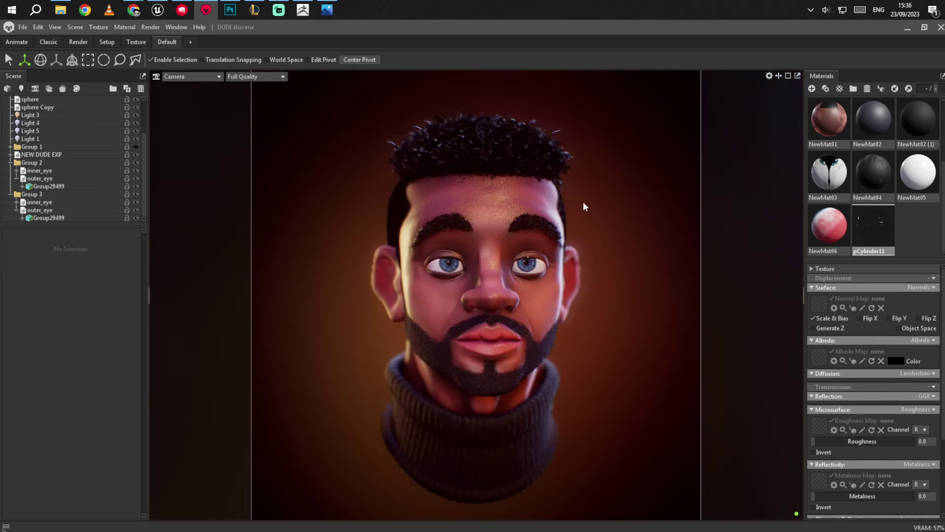
Select the scene's Sky and open the library of sky presets for it
scroll(50, 170, up, 2)
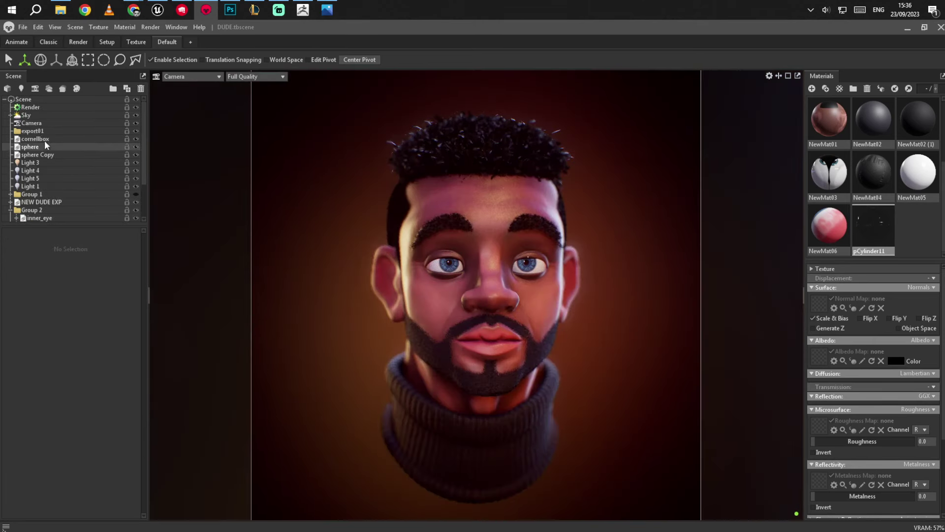
click(26, 115)
click(21, 245)
key(Escape)
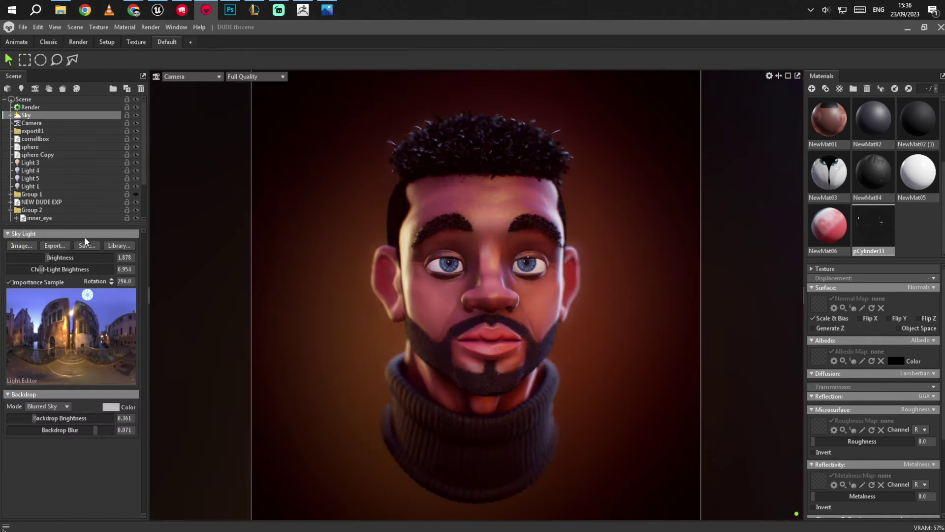
click(119, 245)
Try several sky presets on the scene, including Park Yoyogi Entrance
mouse_move(470, 397)
mouse_down()
mouse_move(481, 414)
mouse_move(470, 397)
mouse_up()
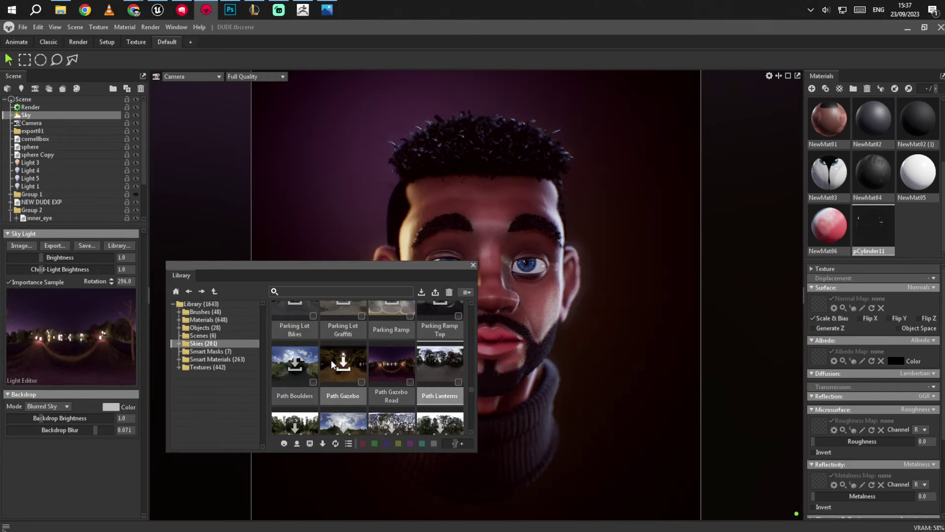
scroll(414, 359, up, 2)
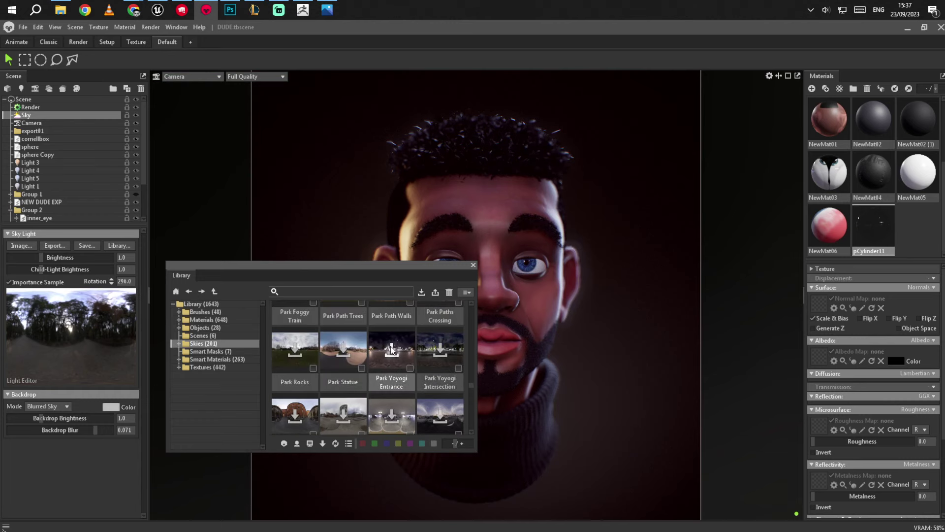
click(391, 354)
scroll(404, 354, up, 5)
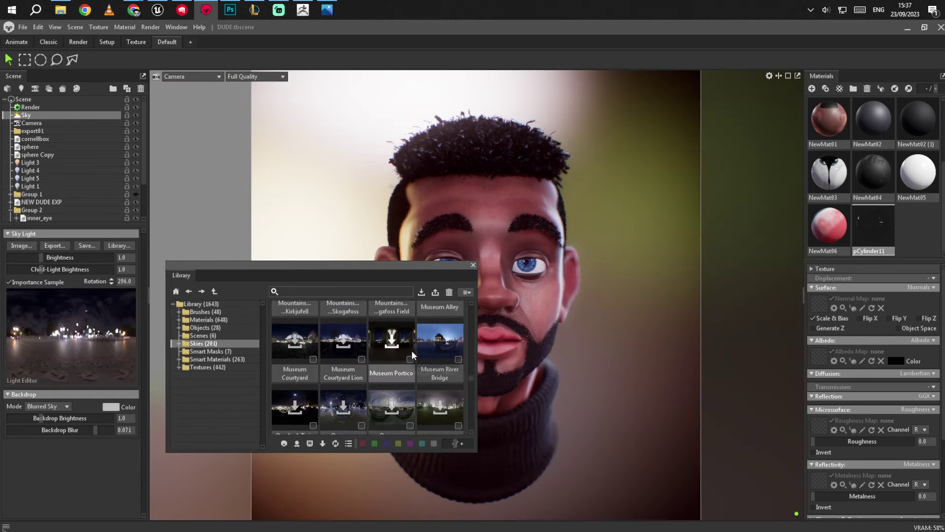
scroll(412, 354, up, 4)
Apply the Gazebo on Pond sky preset and close the sky library
click(343, 374)
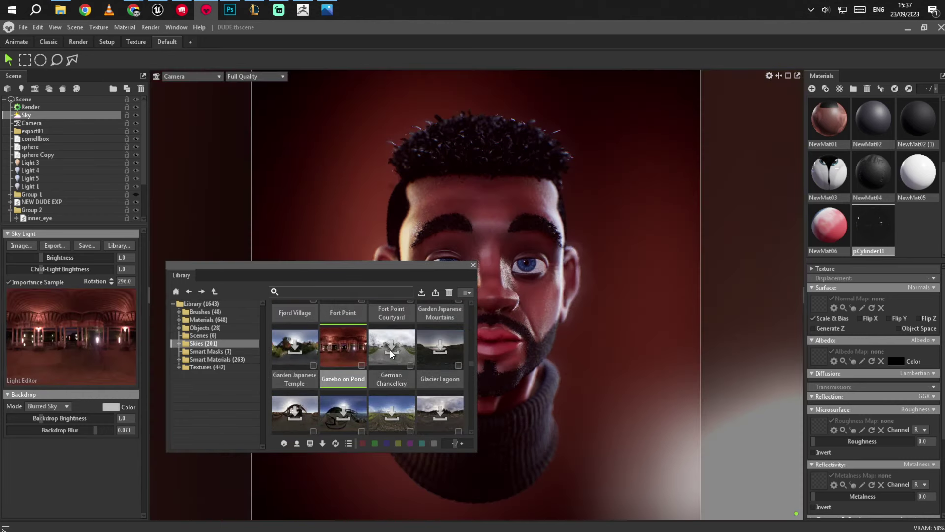
drag(353, 267, 313, 330)
click(434, 328)
Reduce the sky's backdrop blur to 0.024 and rotate the sky lighting to 431.5
drag(96, 430, 69, 430)
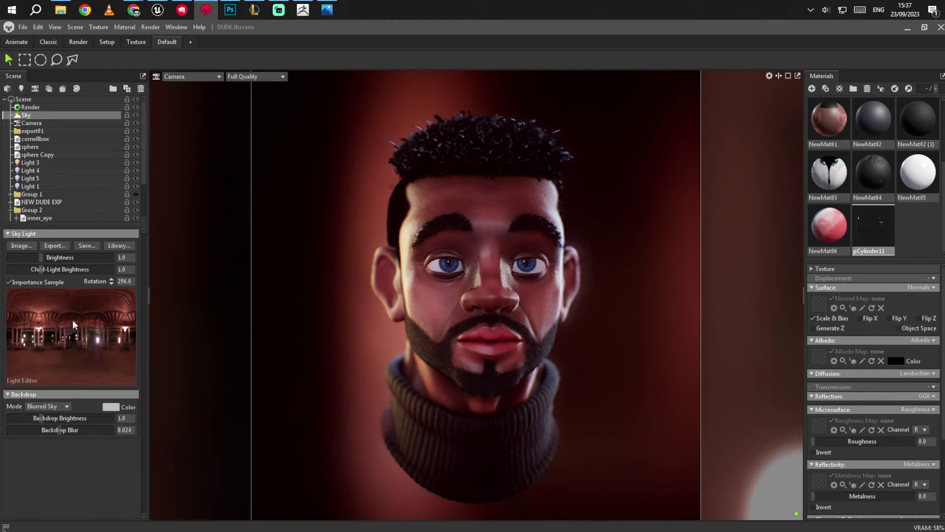
shift+drag(328, 295, 133, 359)
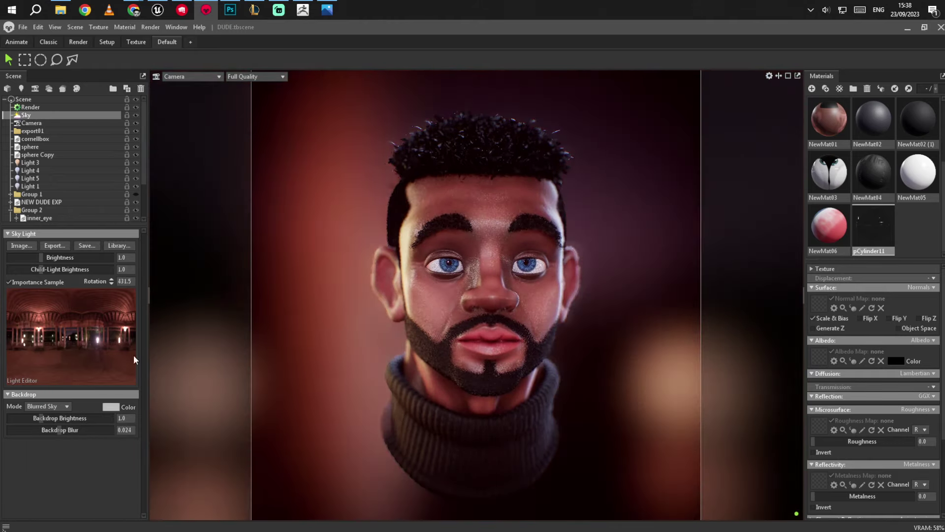
Set the sky brightness to 0.422, the child-light brightness to 21.12 and the backdrop brightness to 1.517
click(25, 259)
click(11, 257)
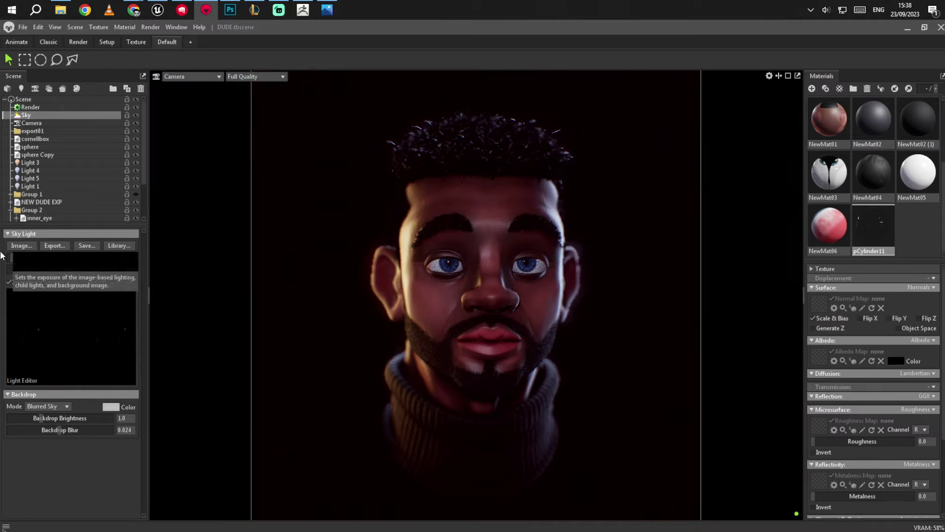
drag(2, 255, 79, 271)
drag(39, 417, 59, 417)
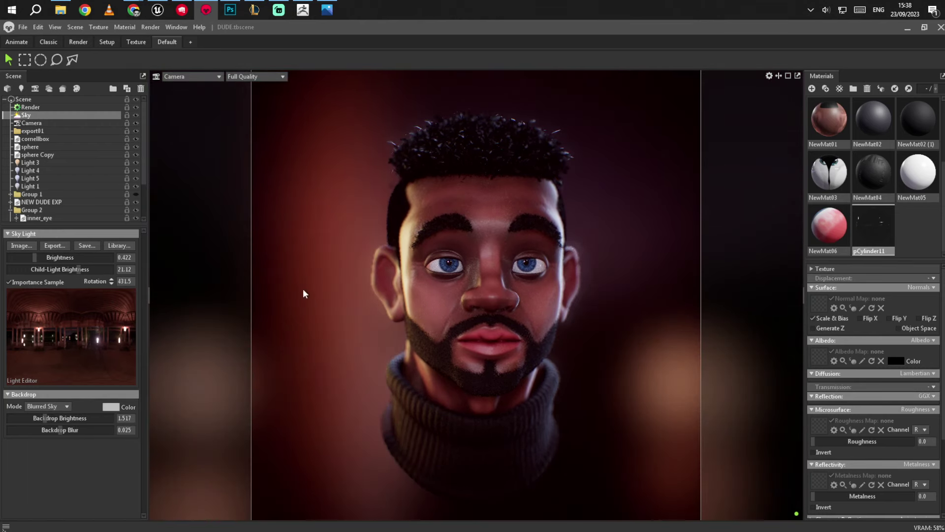
Toggle Light 1 to check its contribution, set its color temperature to about 7187 K and adjust its brightness
click(85, 171)
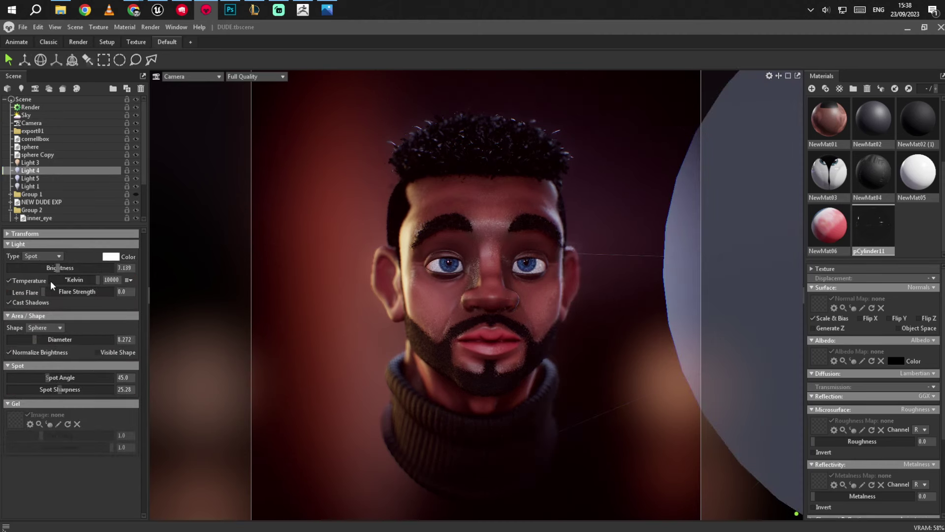
click(135, 186)
click(136, 186)
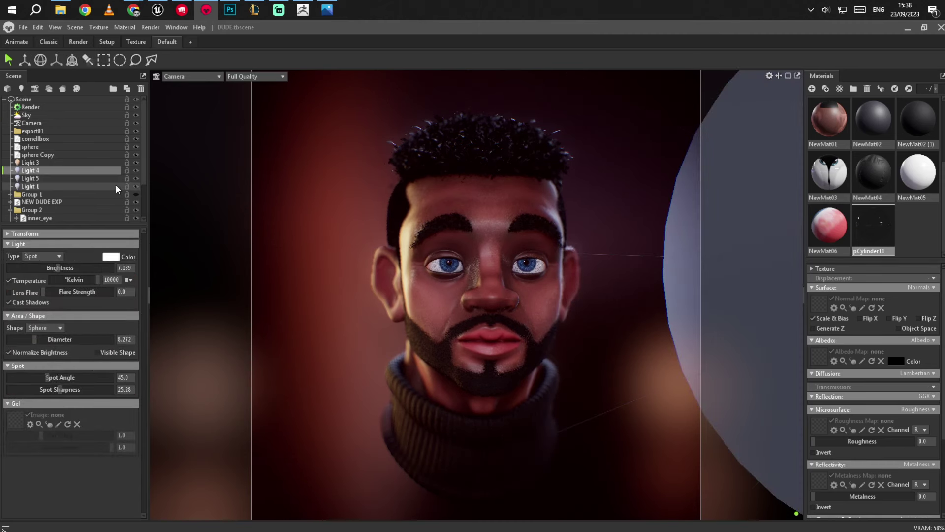
click(116, 186)
click(111, 256)
key(Escape)
mouse_move(81, 279)
mouse_down()
mouse_move(51, 277)
mouse_move(132, 283)
mouse_move(74, 280)
mouse_move(89, 282)
mouse_up()
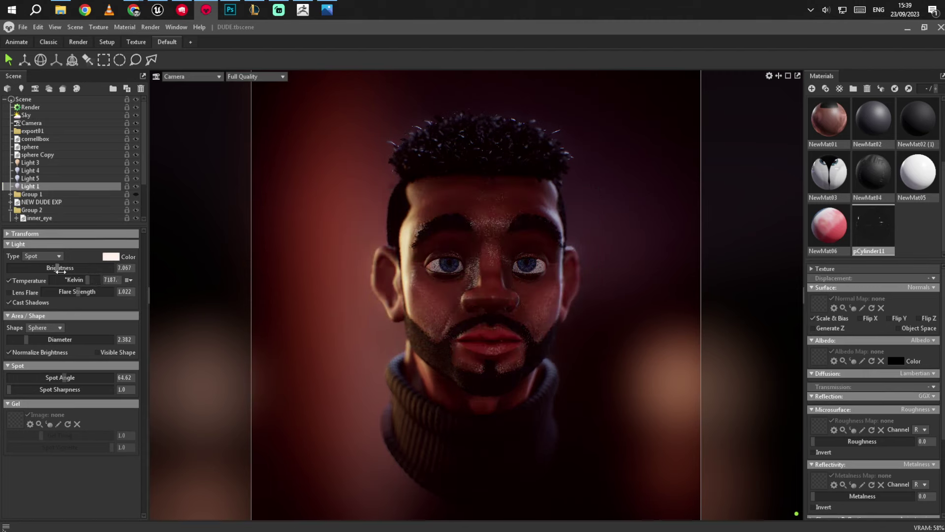
click(277, 243)
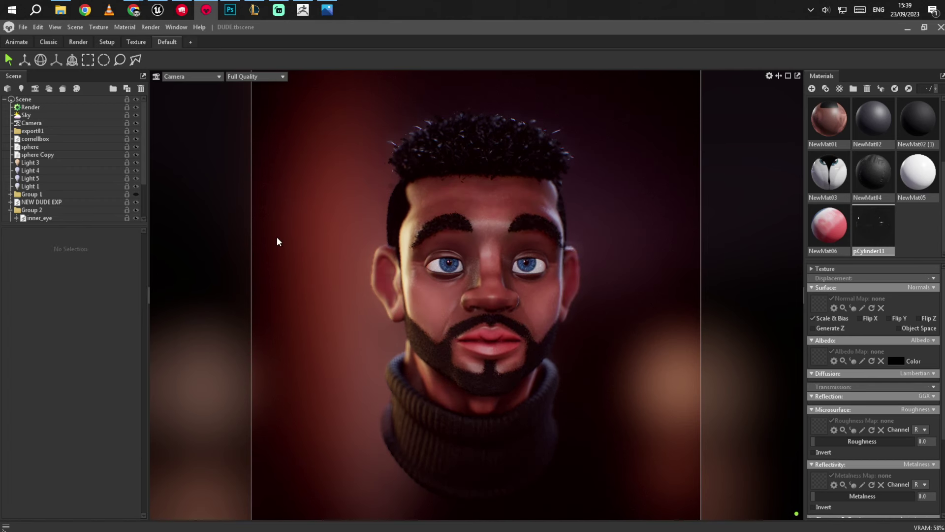
Set the roughness of the head's skin material NewMat01 to 0.584
click(433, 293)
scroll(870, 433, down, 3)
drag(861, 378, 870, 380)
click(600, 295)
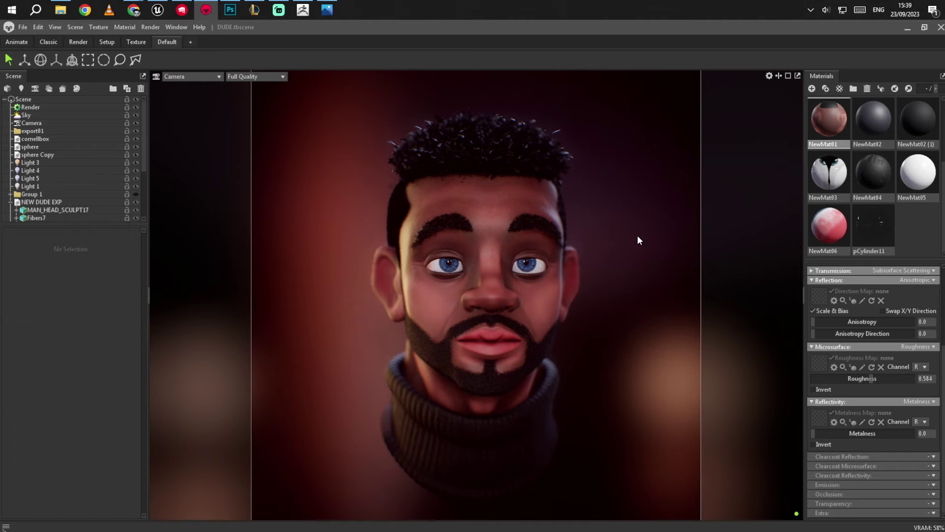
Try a dark red albedo color, 6d1605, on the hair and beard material NewMat02 (1)
scroll(917, 187, up, 2)
drag(917, 189, 442, 361)
click(896, 298)
drag(517, 194, 764, 198)
drag(763, 237, 764, 276)
drag(737, 311, 737, 326)
drag(750, 226, 750, 209)
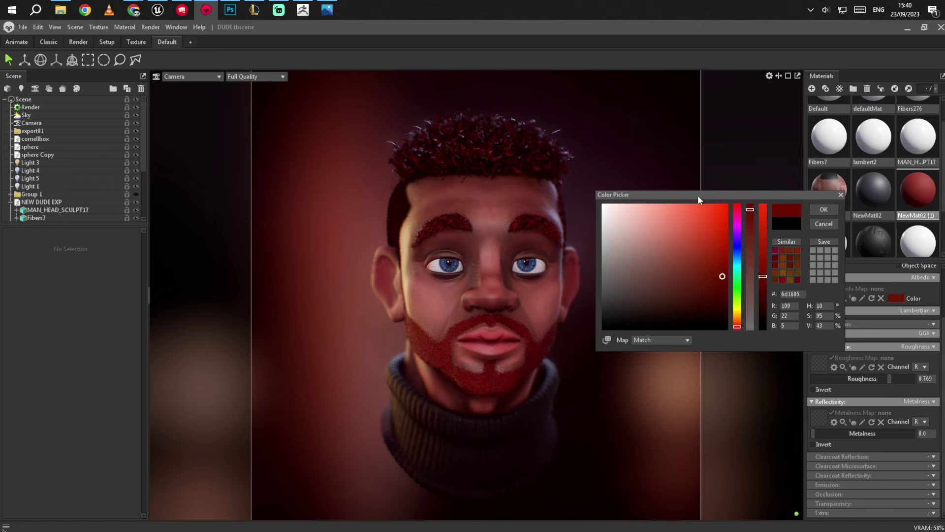
Set the hair and beard material's albedo color to a near-black neutral, about 090909
drag(737, 246, 738, 330)
drag(750, 323, 768, 237)
click(762, 325)
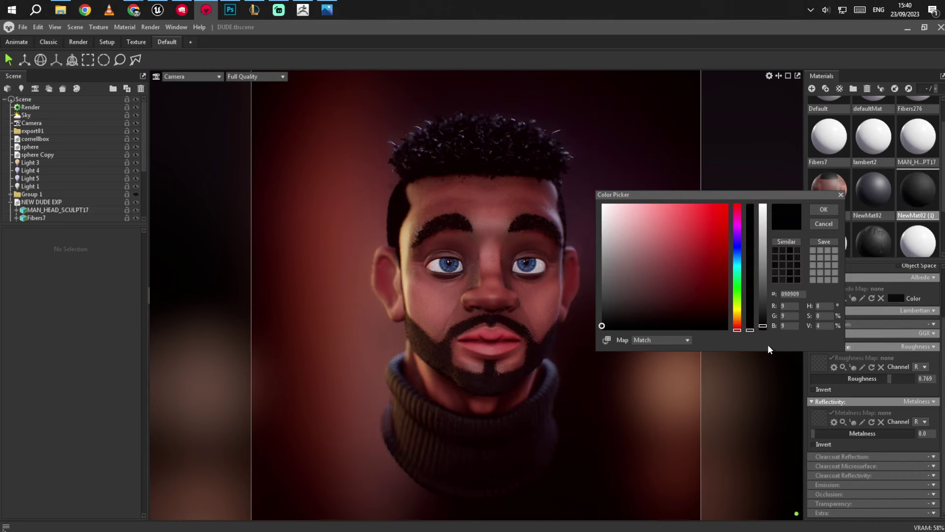
mouse_move(764, 330)
mouse_down()
mouse_move(763, 314)
mouse_move(764, 325)
mouse_up()
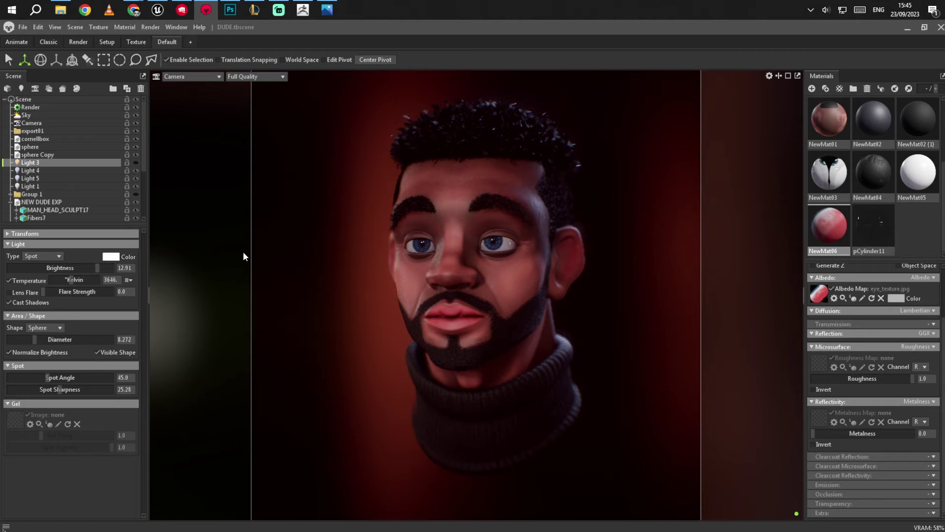
Show Light 3 and set its brightness to 8.149, color temperature to about 3552 K and spot angle to 68.65
click(136, 163)
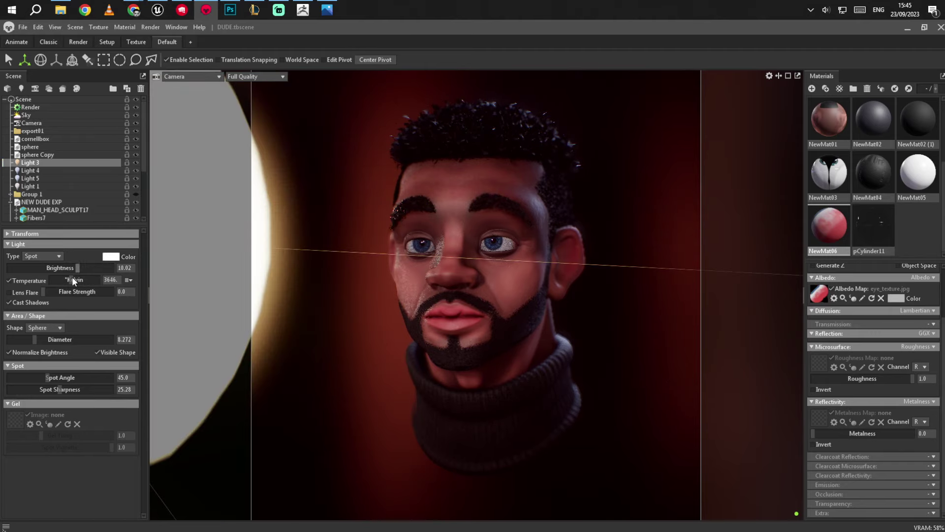
drag(72, 280, 73, 280)
drag(50, 377, 65, 377)
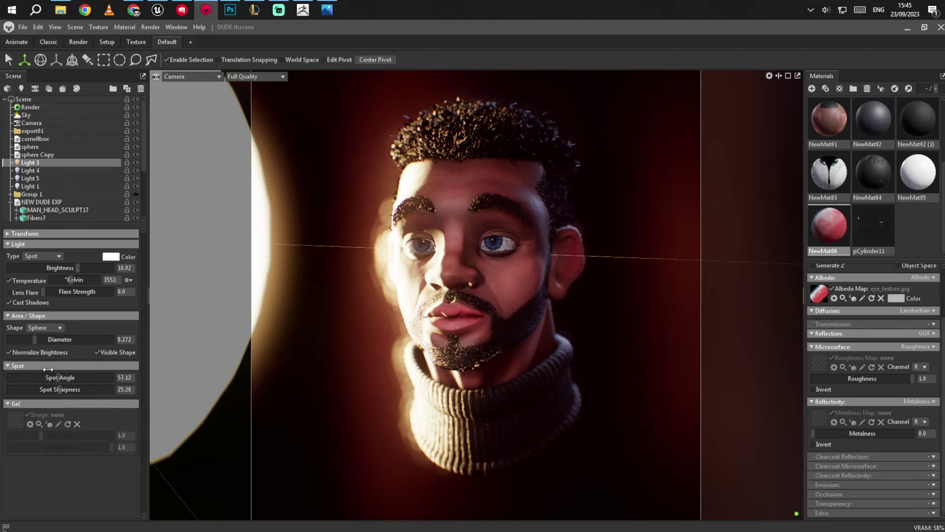
drag(77, 267, 64, 268)
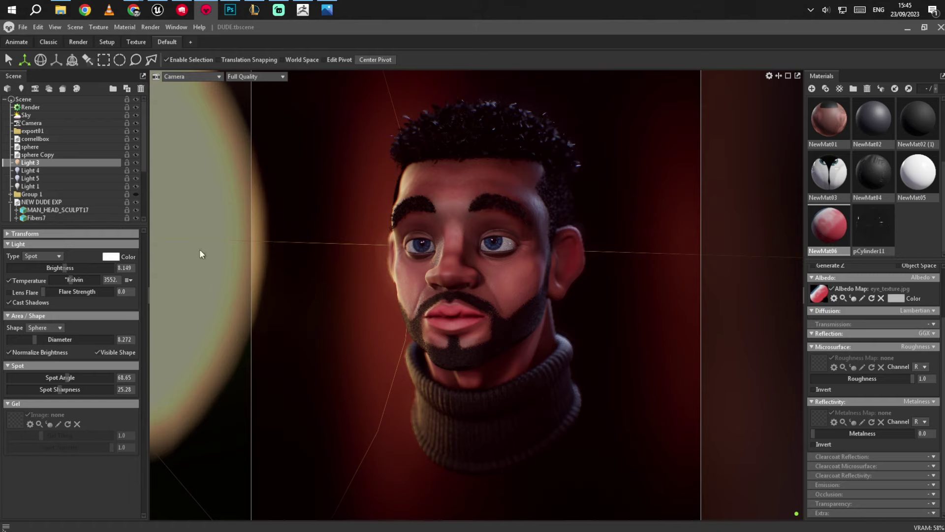
alt+right_drag(344, 261, 577, 334)
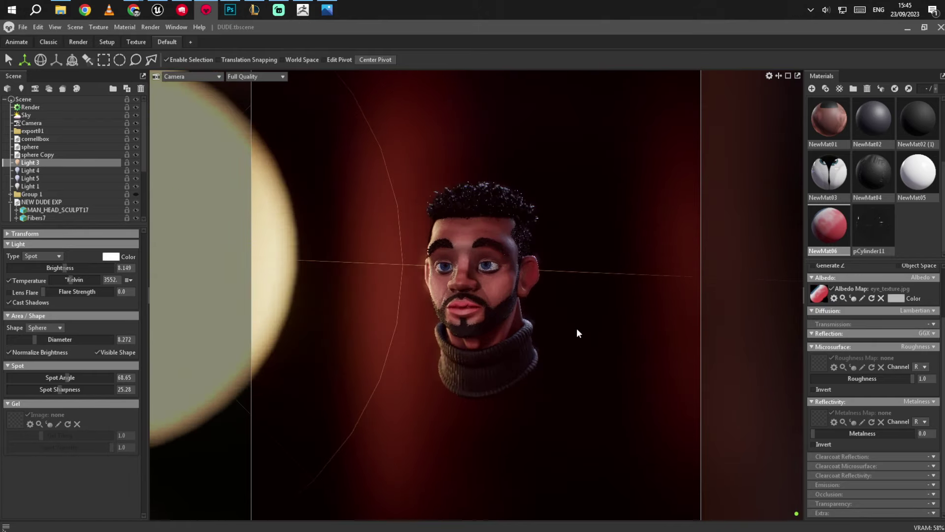
scroll(523, 318, up, 5)
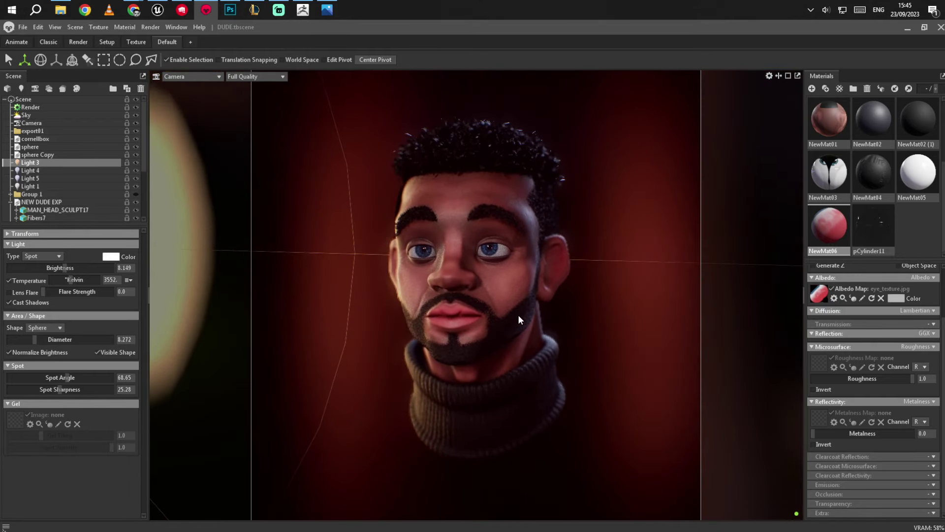
click(634, 318)
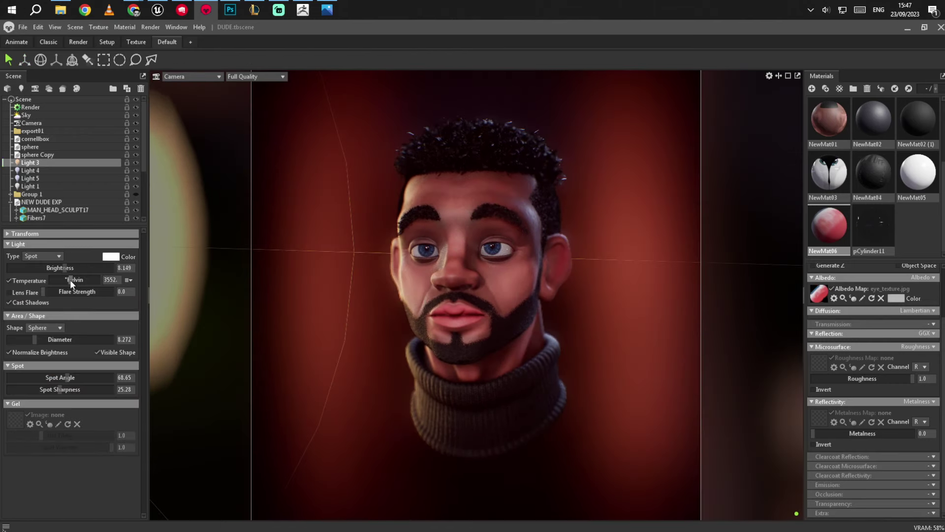
Warm Light 3's color temperature, and set Light 1 to about 6331 K with a brightness of 8.438
mouse_move(70, 279)
mouse_down()
mouse_move(60, 268)
mouse_move(69, 267)
mouse_up()
click(138, 179)
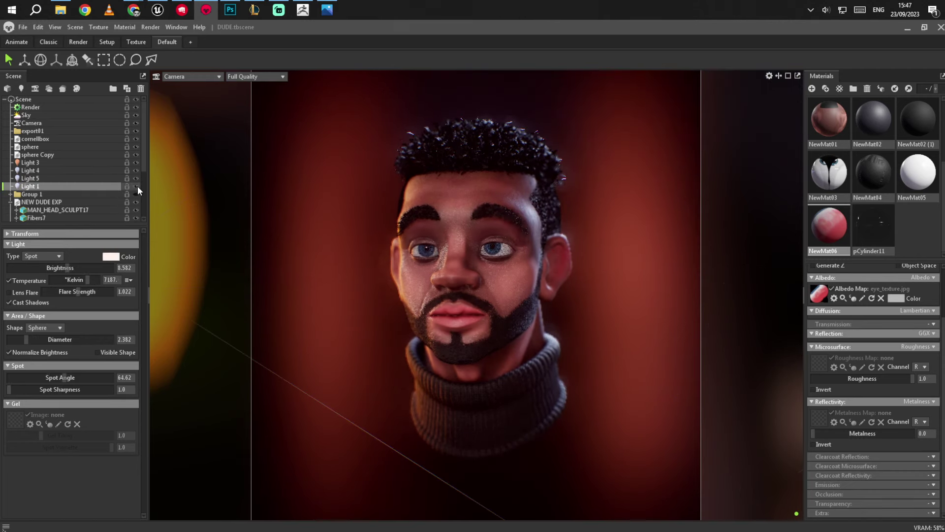
click(53, 186)
click(65, 279)
drag(67, 267, 70, 279)
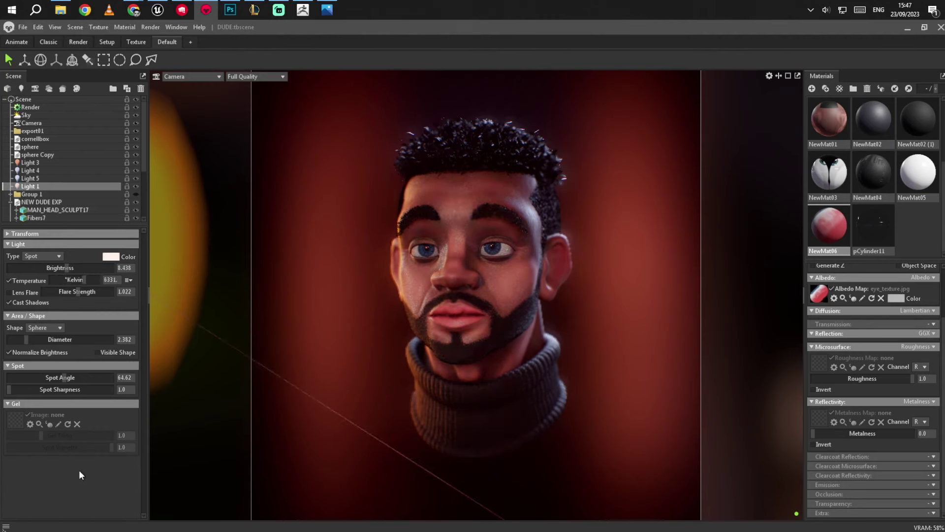
click(358, 365)
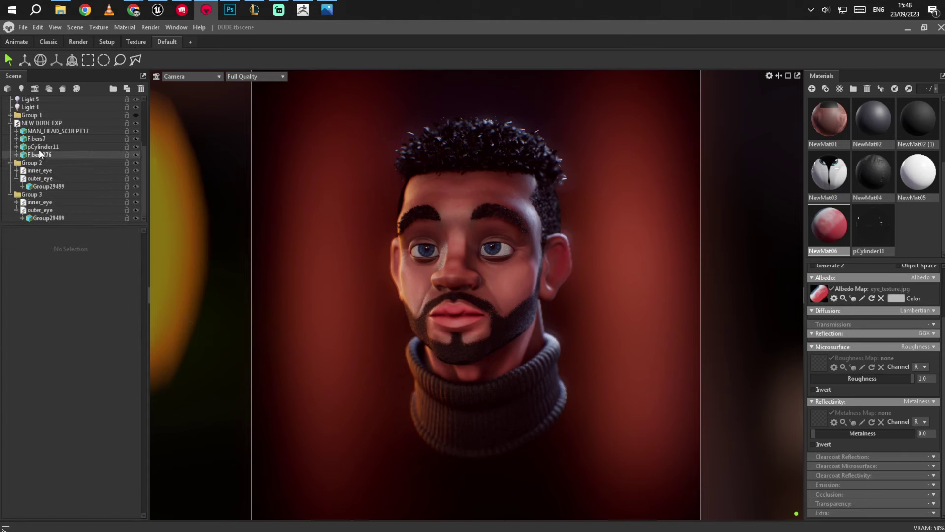
Try the back-face culling option on the fiber meshes Fibers276 and Fibers7
click(39, 154)
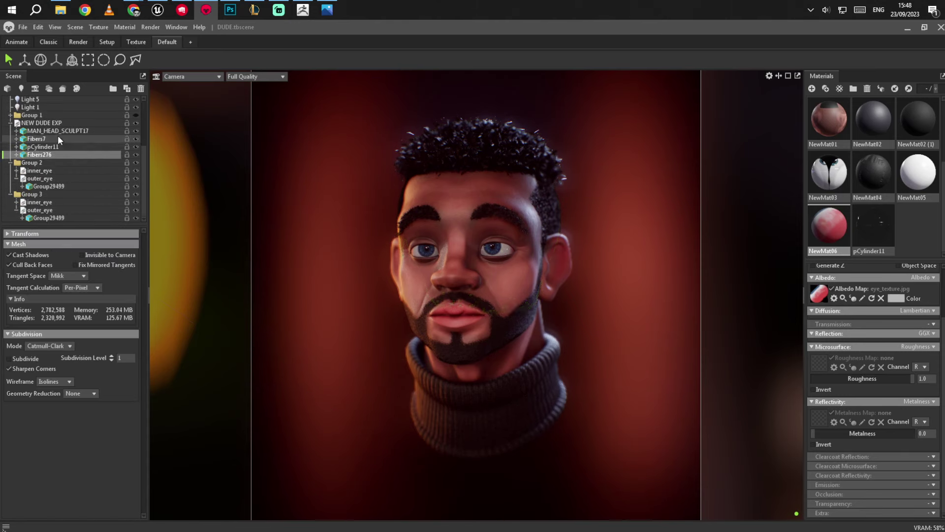
click(10, 266)
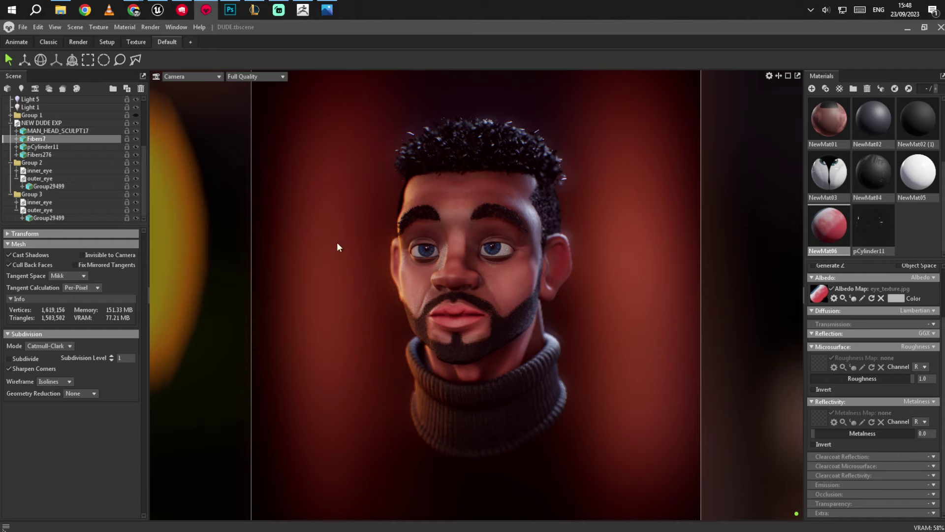
click(47, 193)
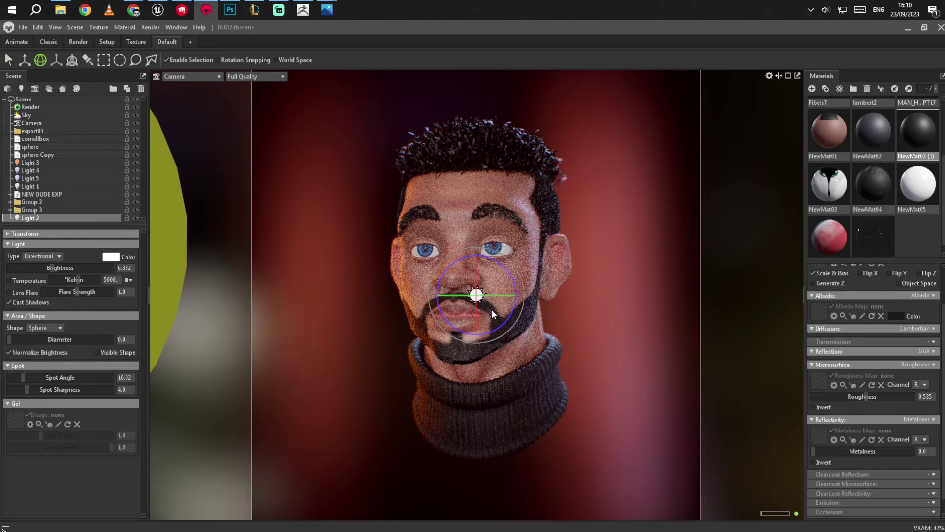
Rotate the directional Light 2, set its brightness to 6.13 and enable a color temperature of about 5293 K
mouse_move(477, 295)
mouse_down()
mouse_move(458, 287)
mouse_move(475, 292)
mouse_up()
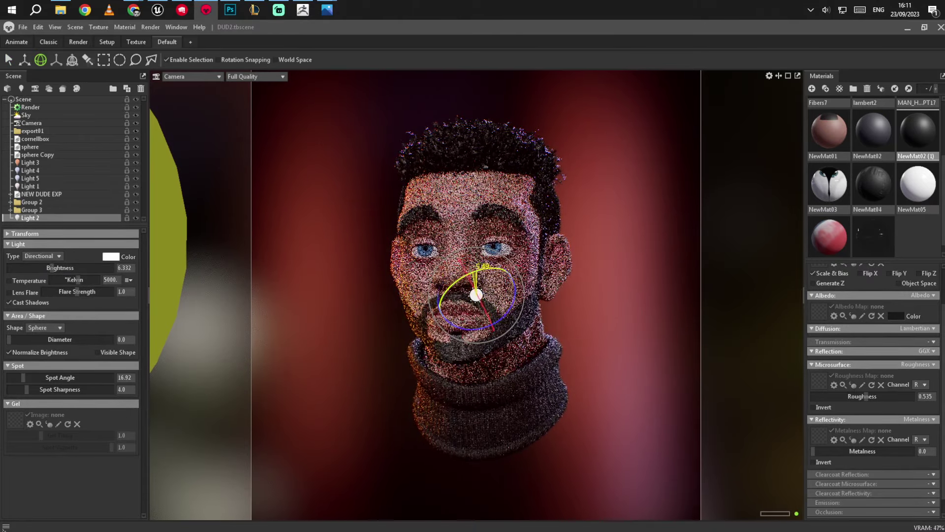
click(137, 225)
click(46, 218)
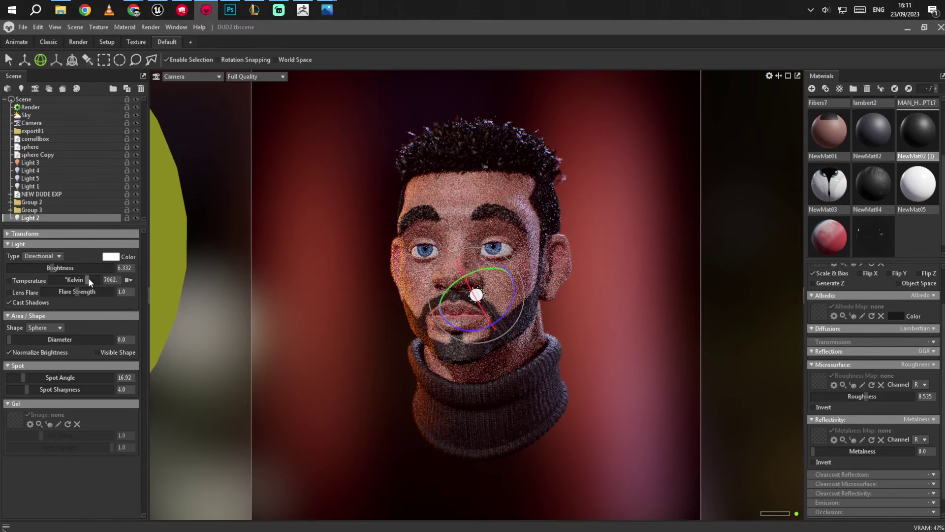
drag(86, 279, 50, 268)
click(9, 280)
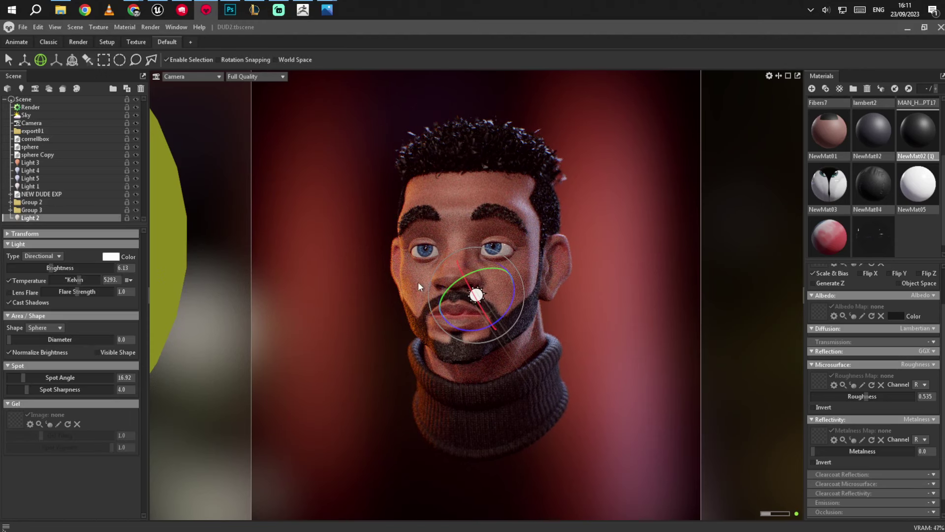
Switch to Photos to review the rendered image DUDE RENDER01_001.png, and close it
click(327, 10)
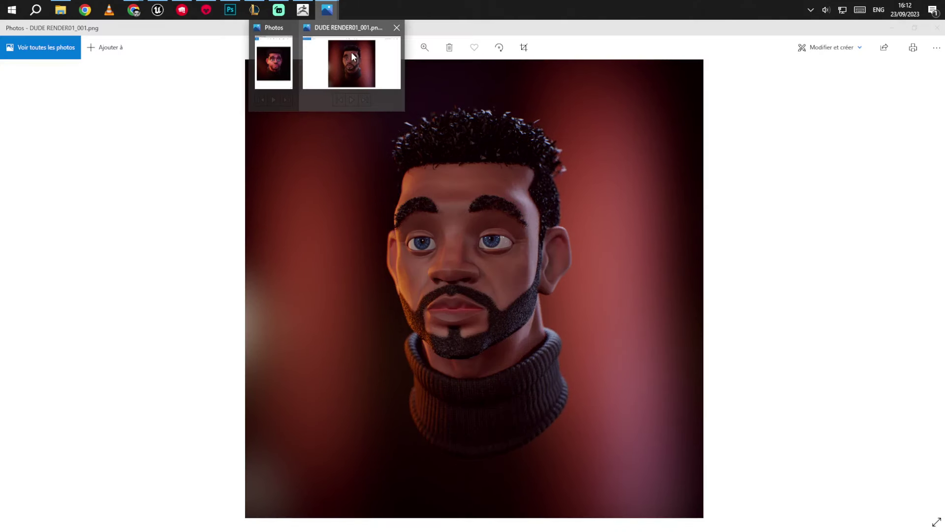
click(937, 28)
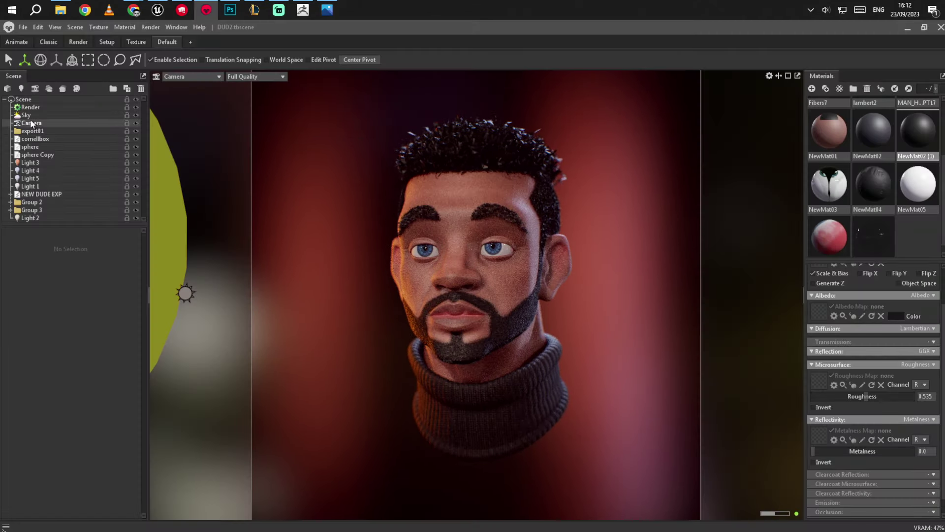